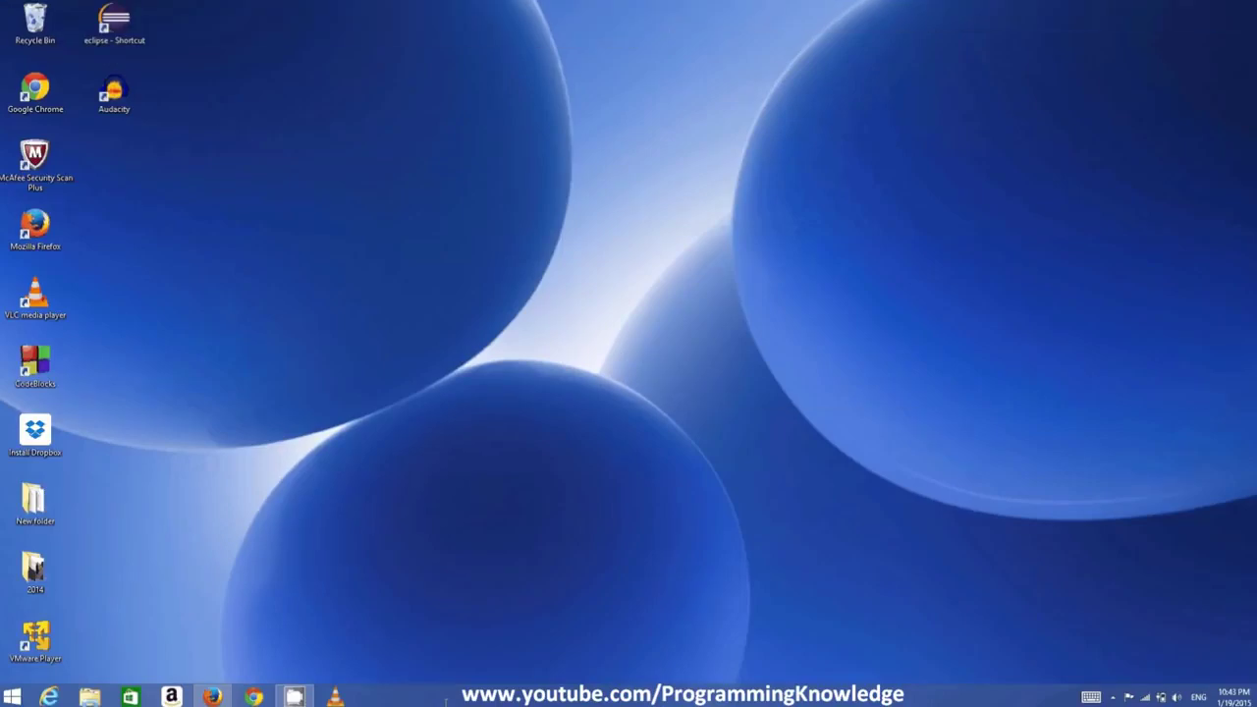
# Step: Switch to Firefox, search the web for "android studio" and open the Android Studio Overview page
pyautogui.click(212, 696)
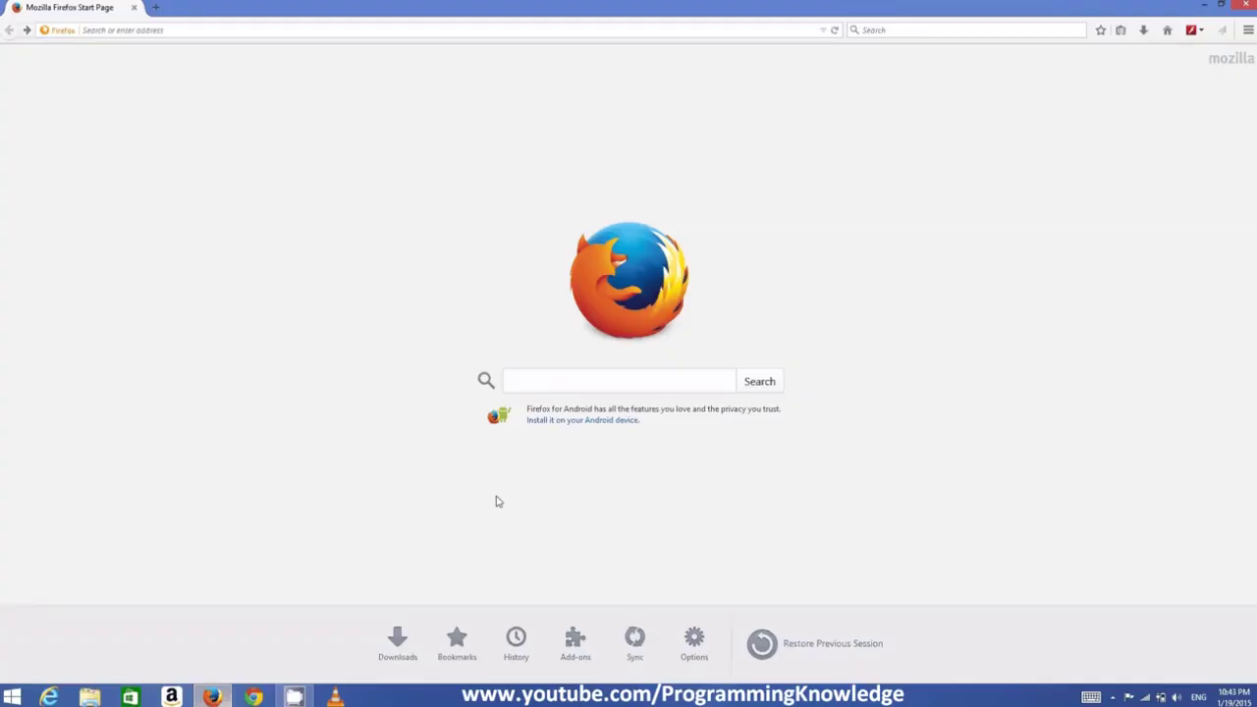
pyautogui.click(552, 386)
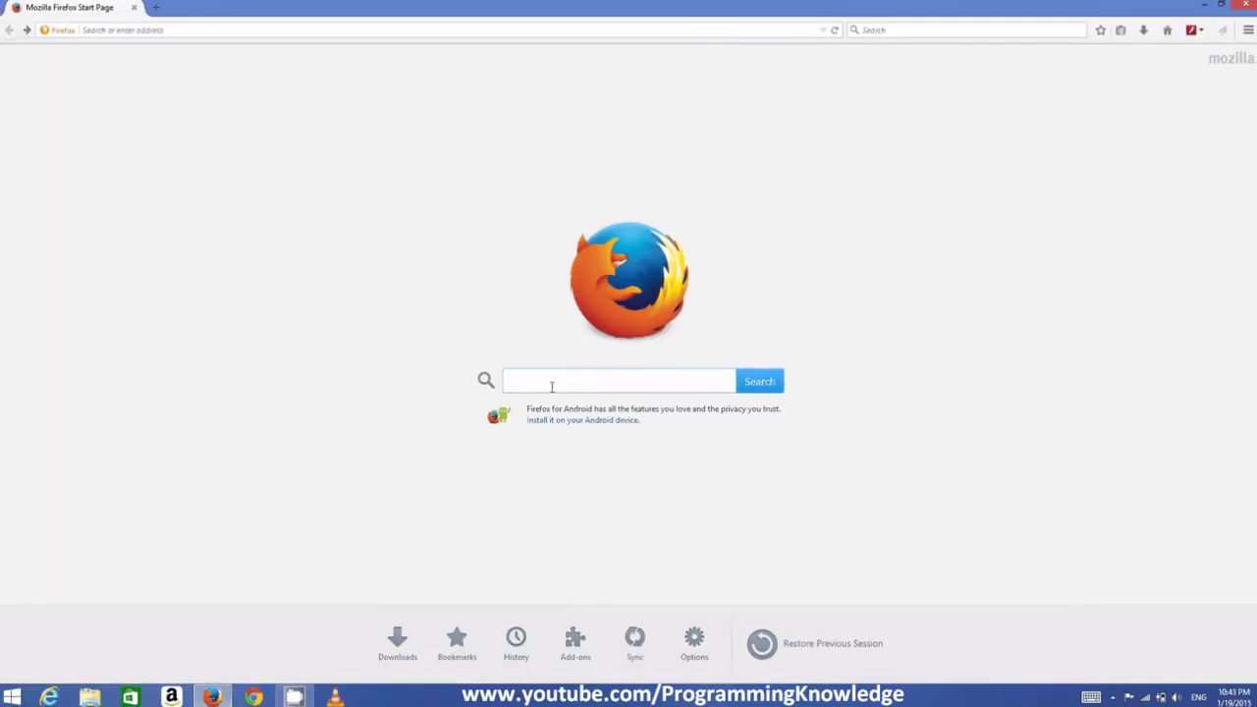
pyautogui.write('android studio')
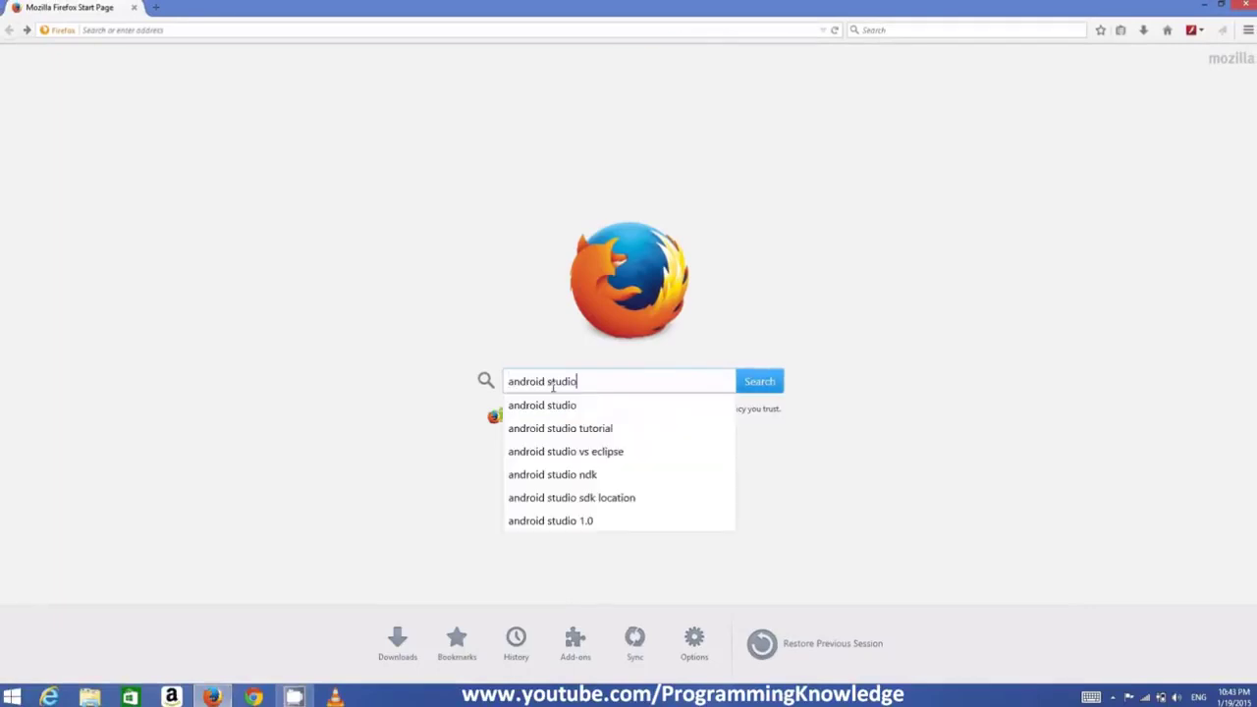
pyautogui.click(756, 385)
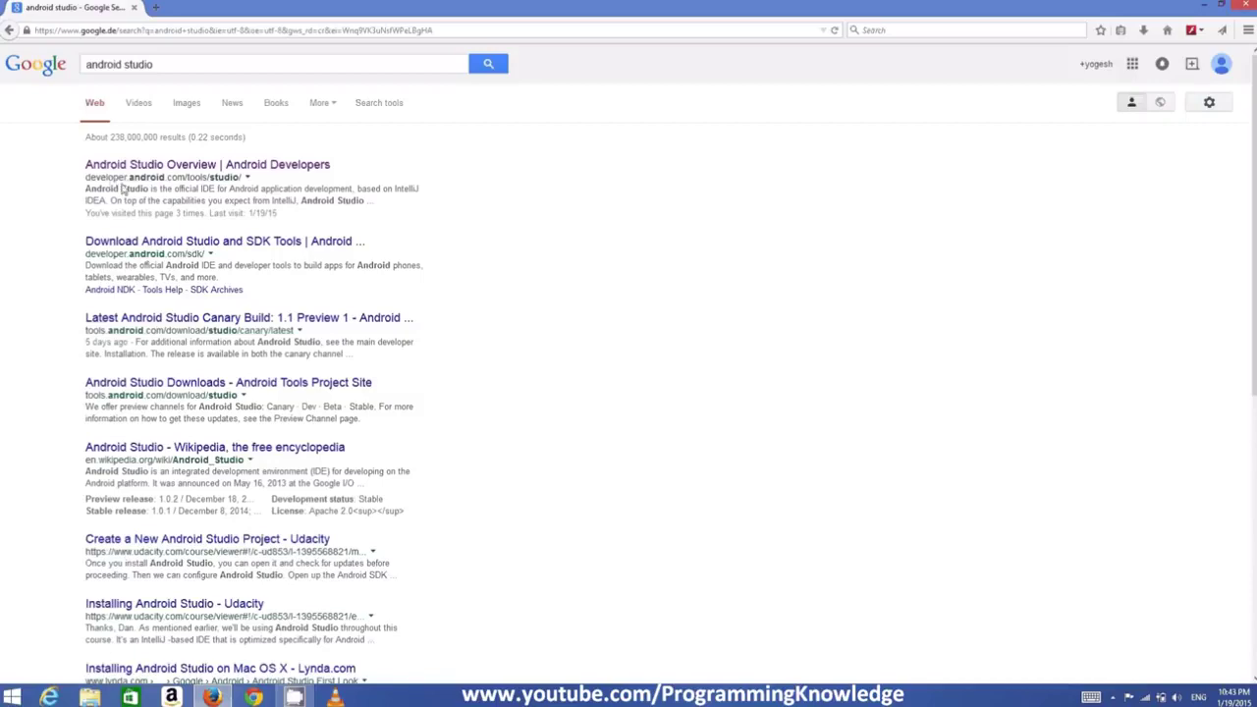
pyautogui.click(250, 167)
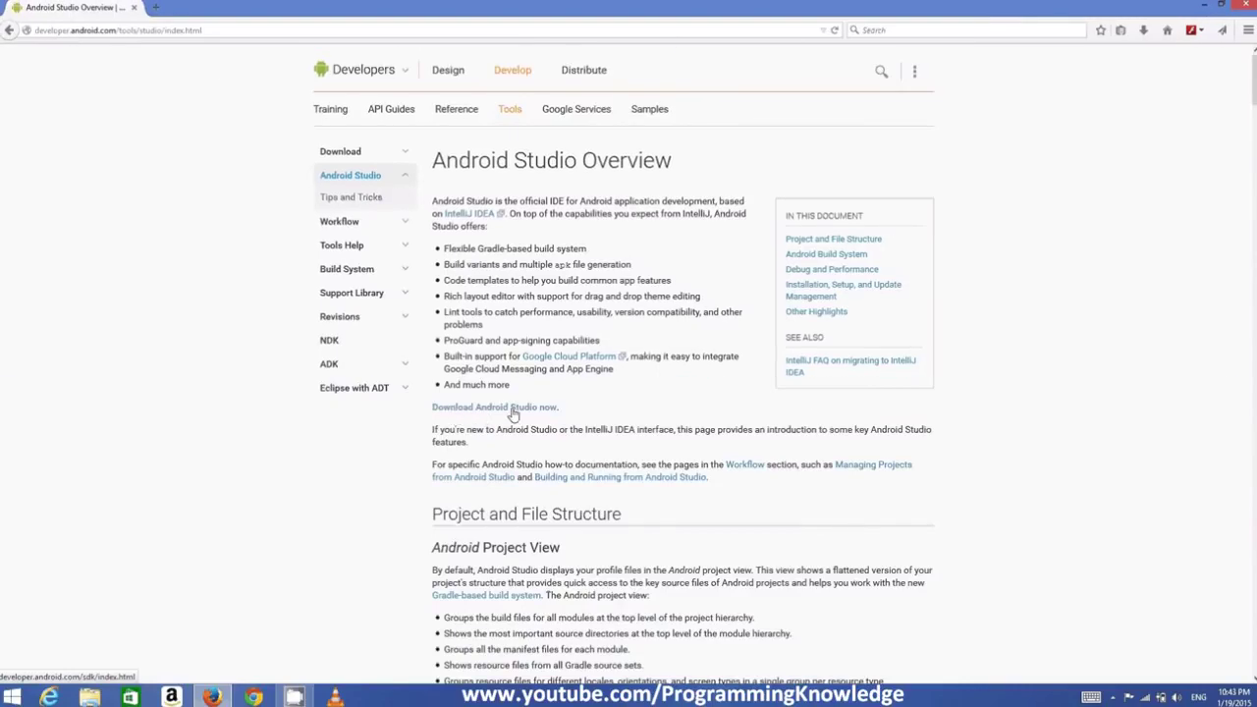
# Step: Open the Android Studio download page in a new tab and request the Windows download
pyautogui.middleClick(512, 414)
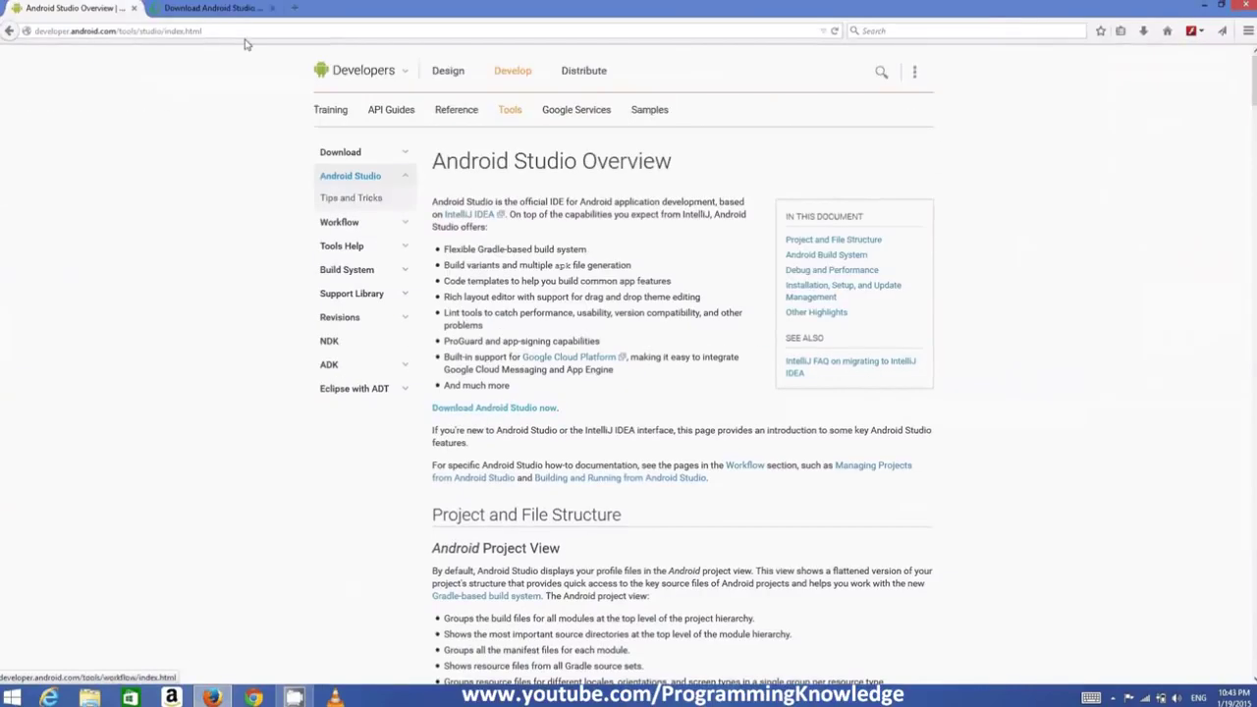
pyautogui.click(235, 10)
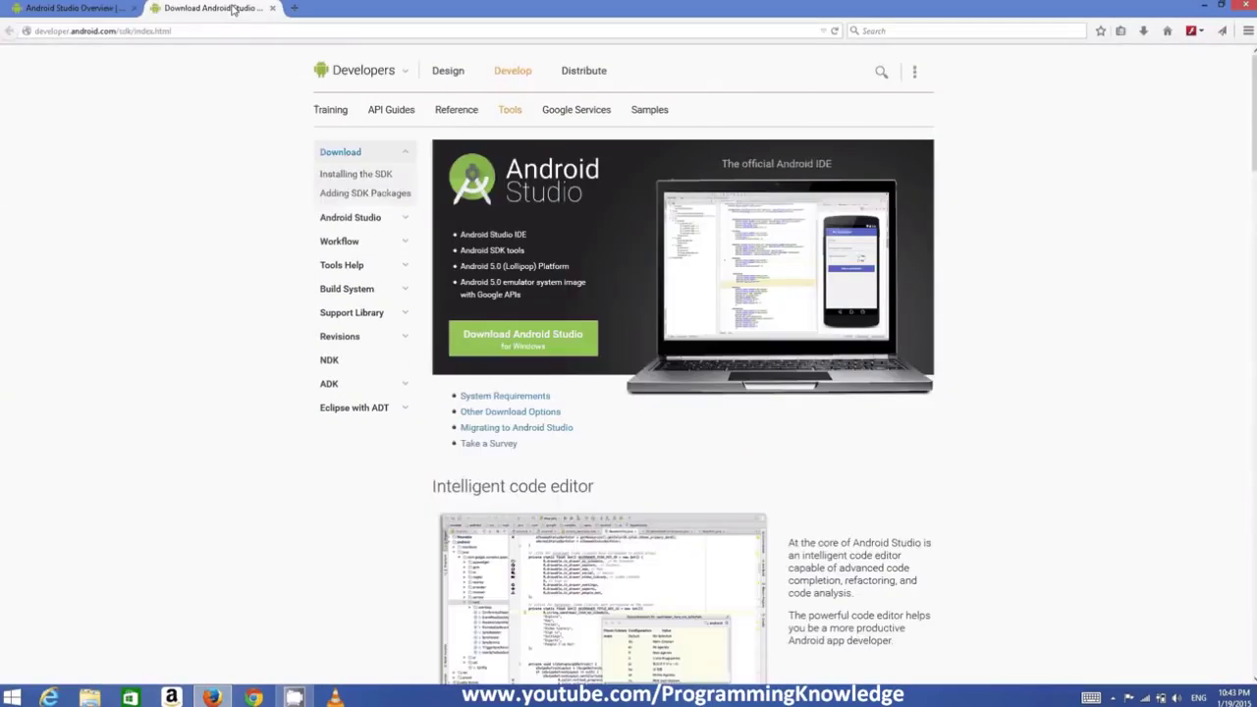
pyautogui.click(528, 344)
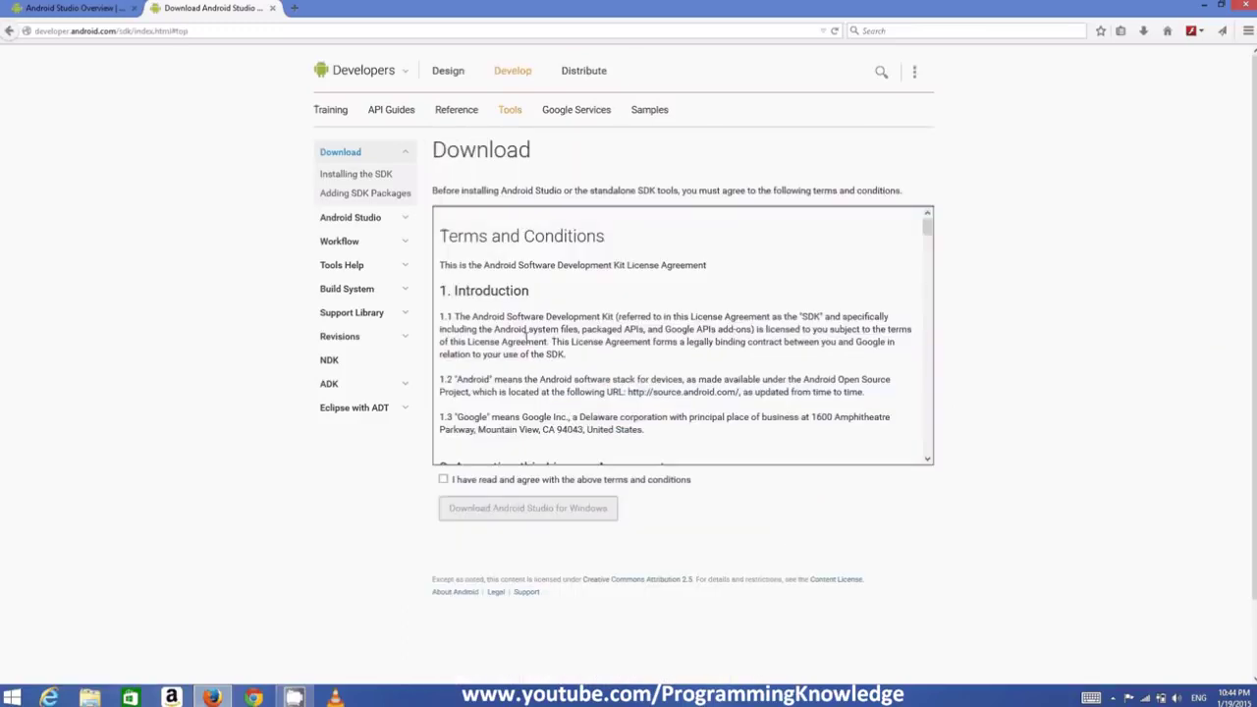
# Step: Scroll through and agree to the terms and conditions, and save the installer android-studio-bundle-135.1641136.exe
pyautogui.moveTo(926, 228); pyautogui.dragTo(927, 450)
pyautogui.click(443, 479)
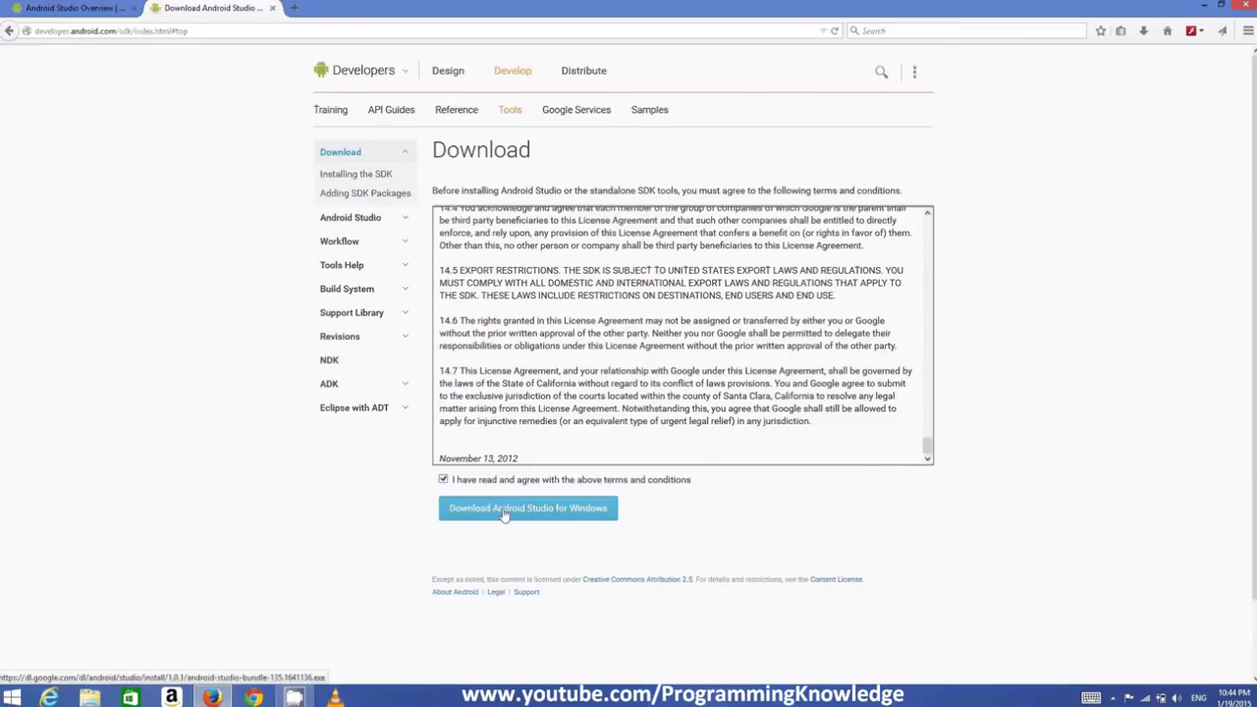
pyautogui.click(504, 515)
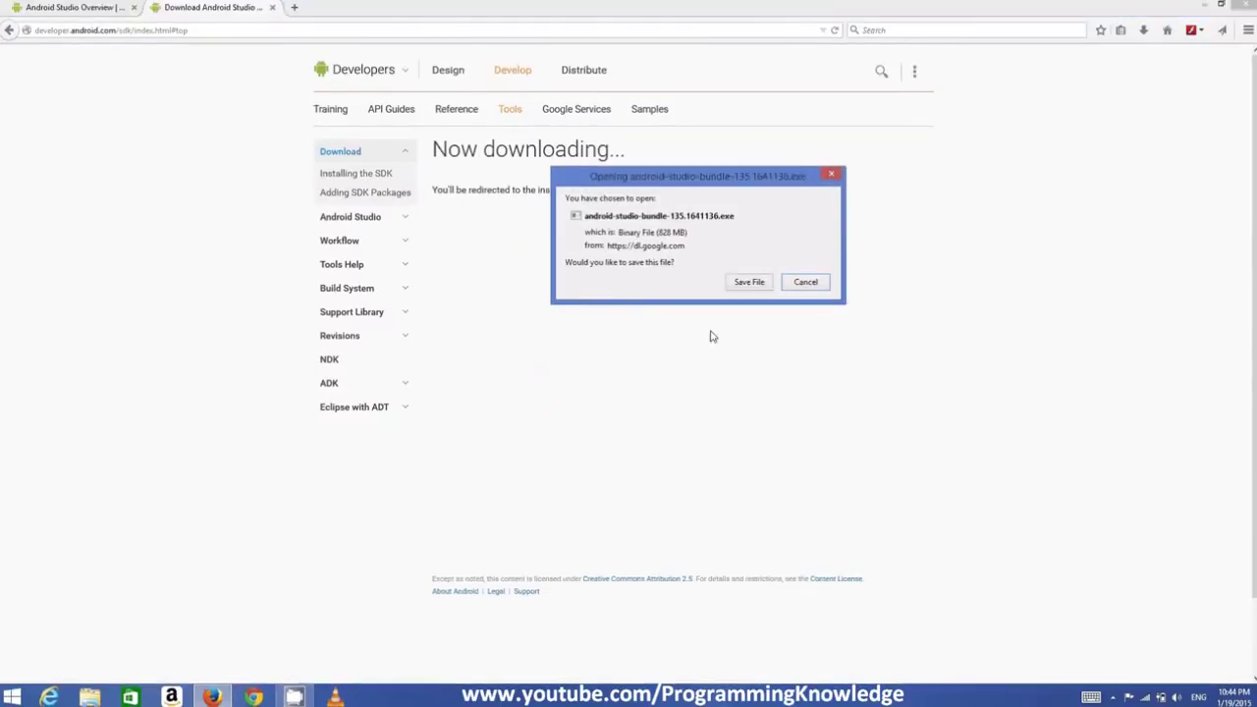
pyautogui.click(748, 281)
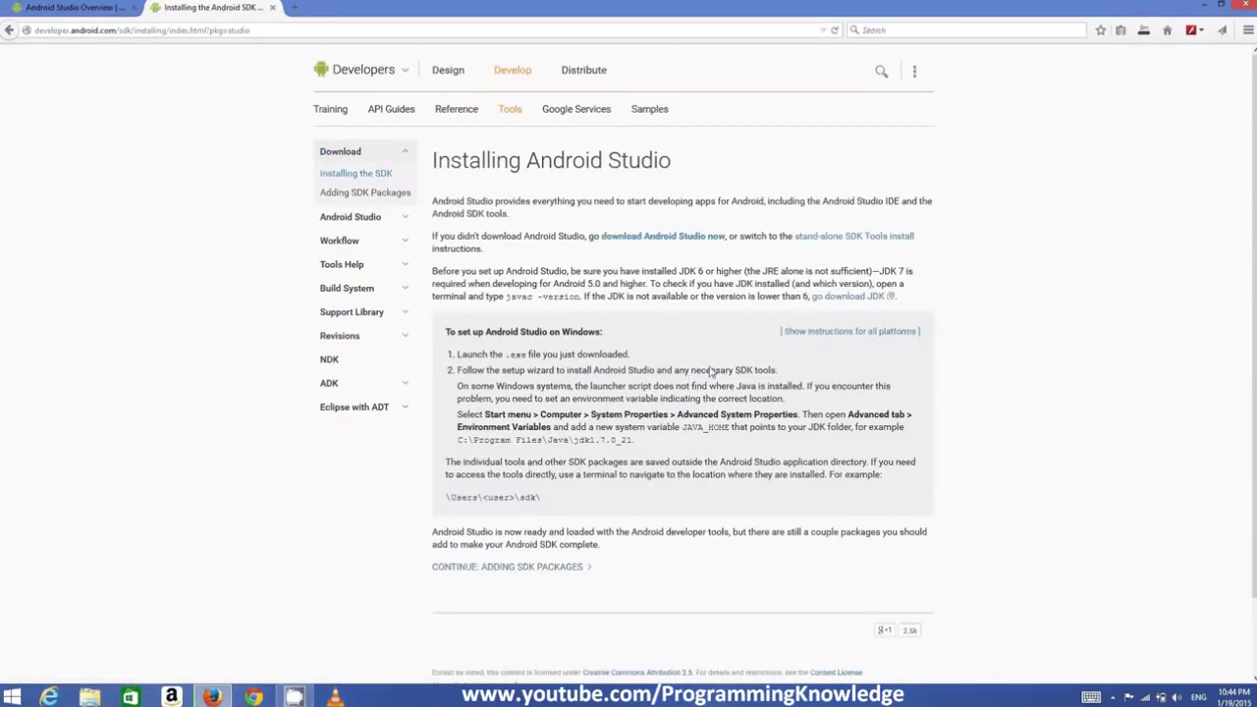
# Step: Check the installer's download progress, and launch the downloaded android-studio-bundle-135.1641136.exe with the browser minimized
pyautogui.click(1142, 34)
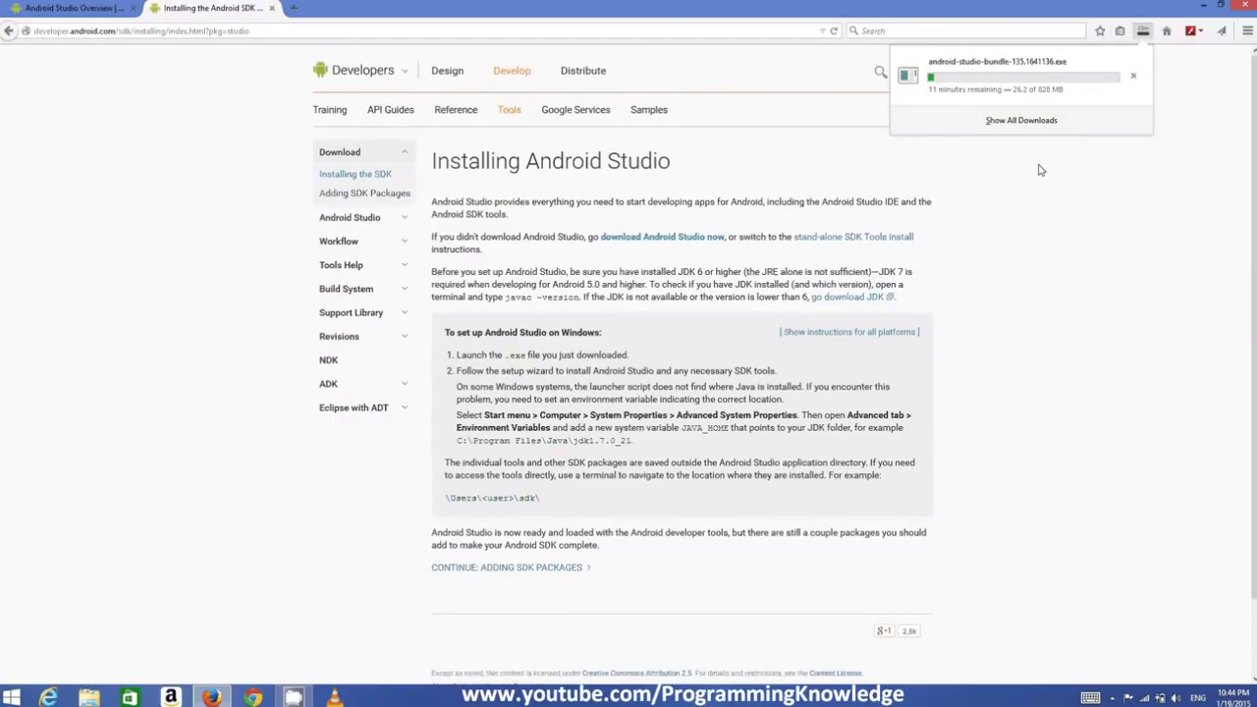
pyautogui.click(1043, 170)
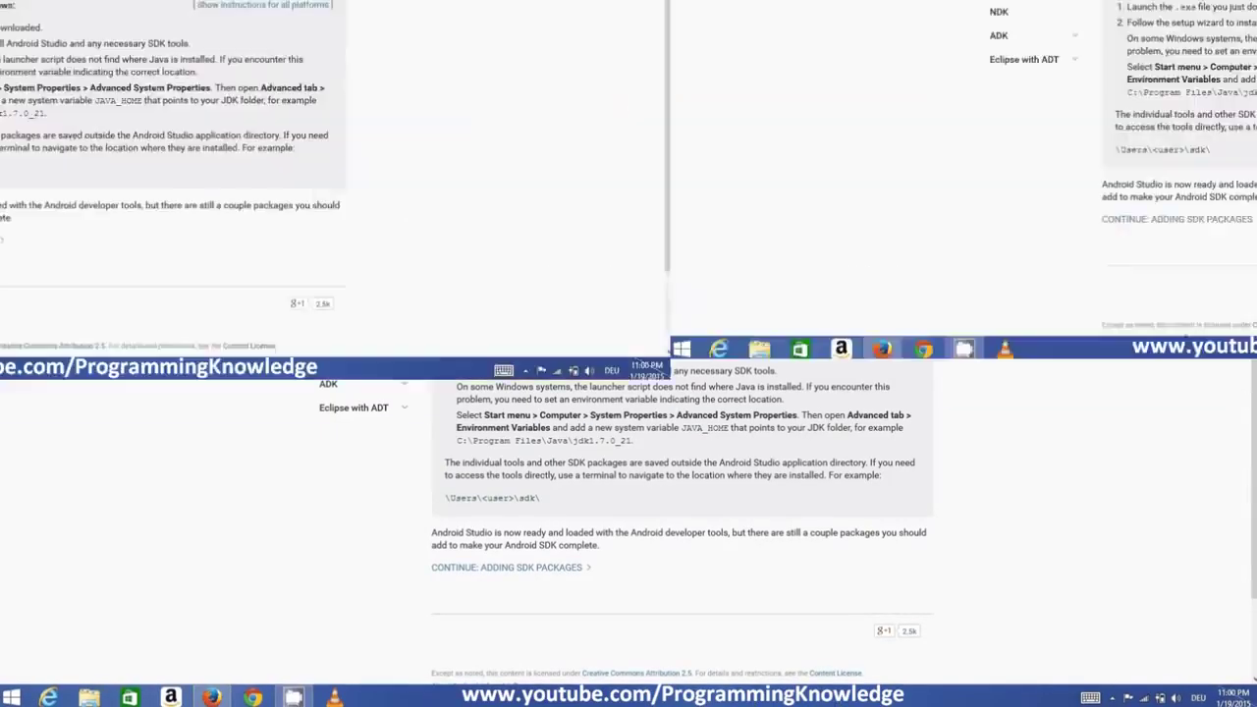
pyautogui.click(1142, 30)
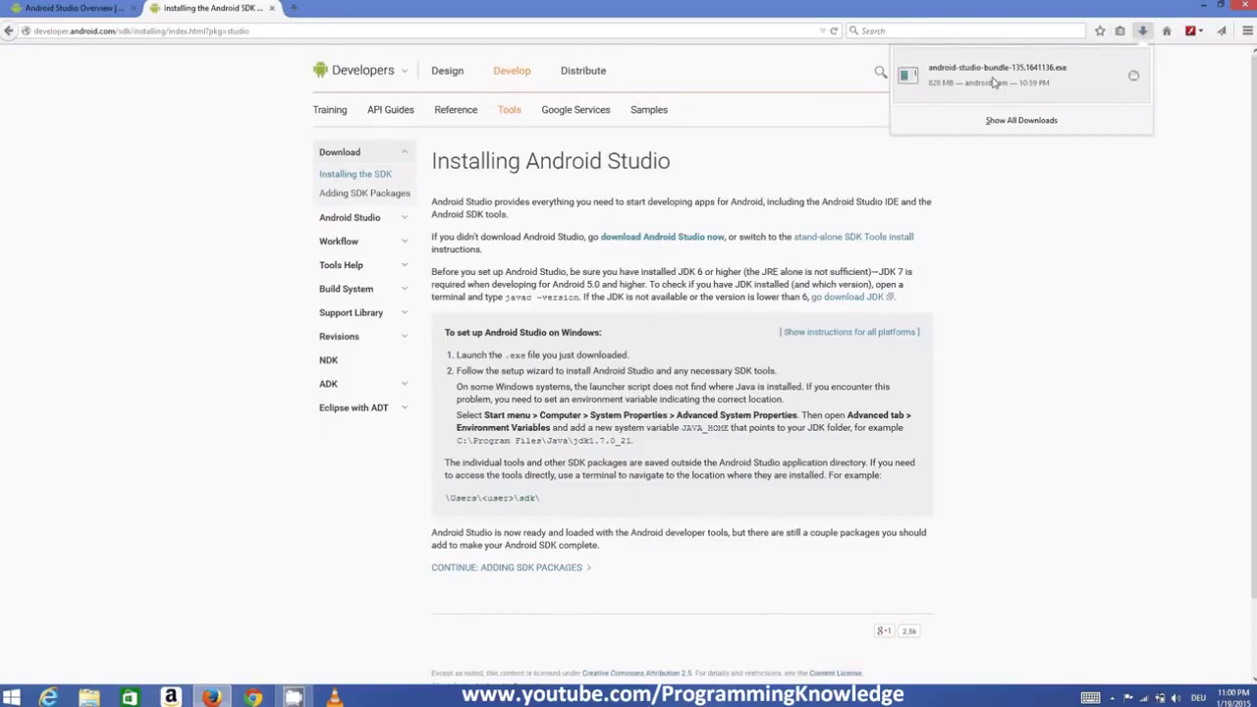
pyautogui.click(970, 75)
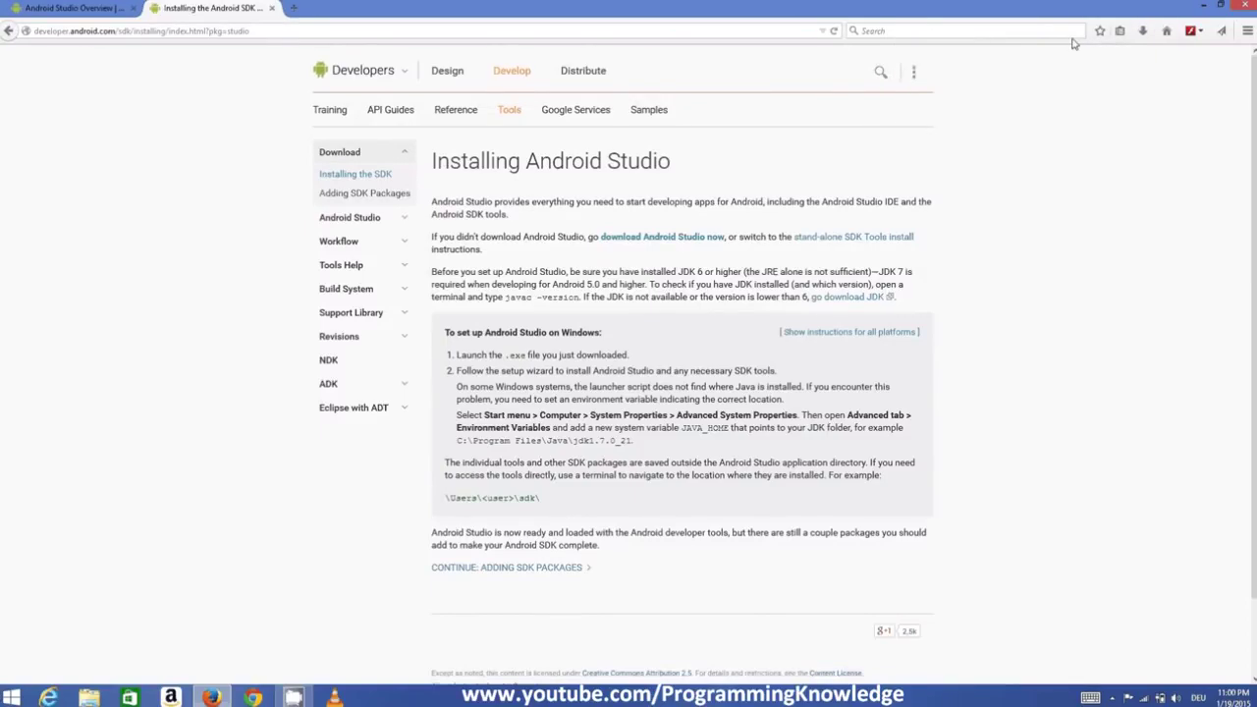
pyautogui.click(1204, 7)
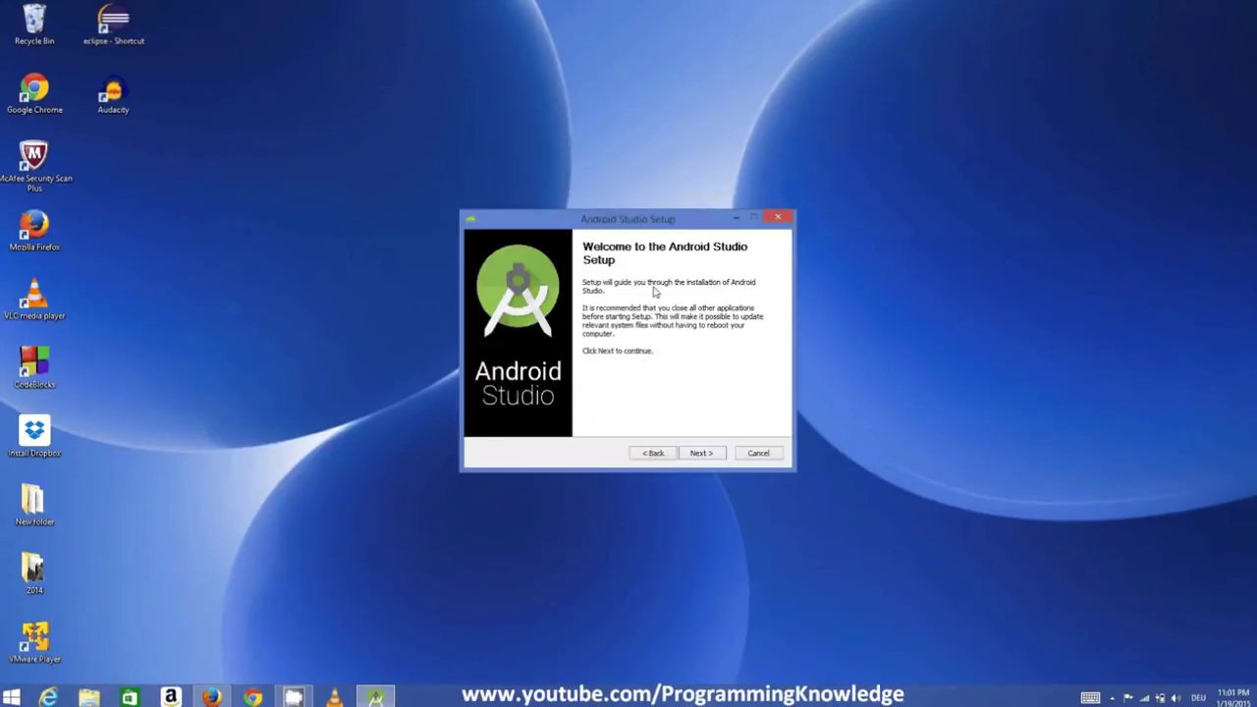
# Step: In Android Studio Setup, keep the Android SDK and Android Virtual Device components selected and accept the license agreement
pyautogui.click(700, 453)
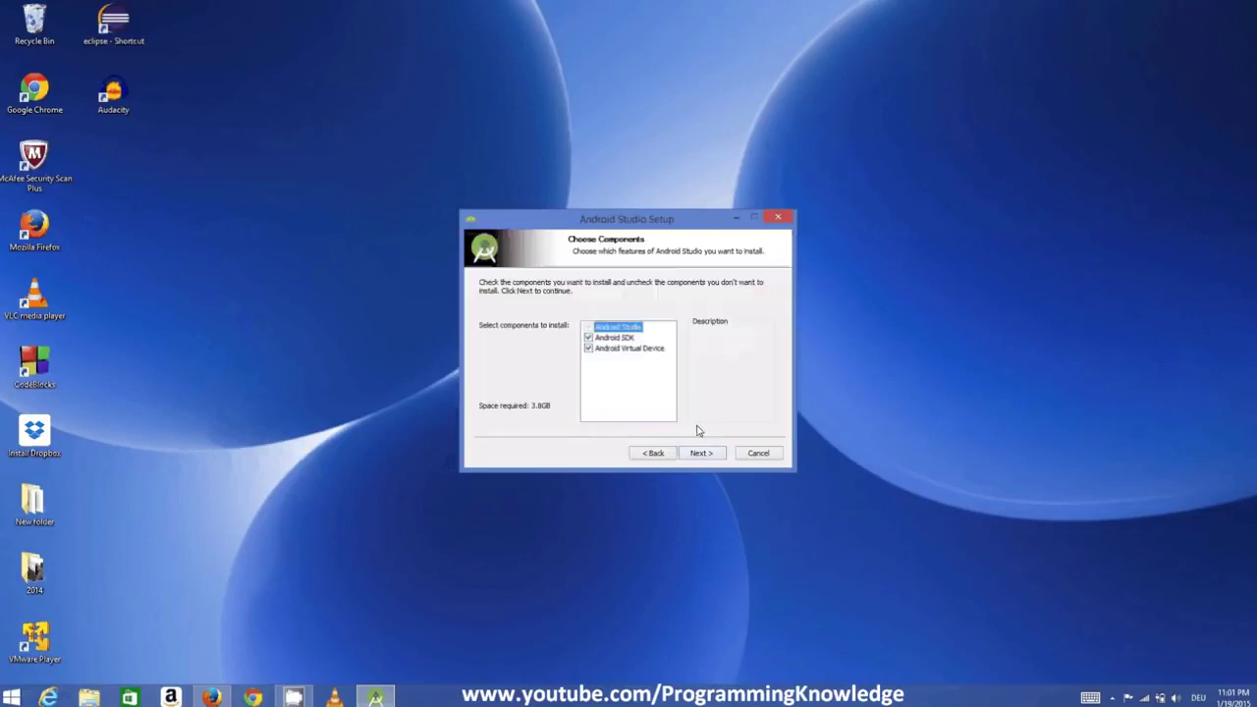
pyautogui.click(699, 453)
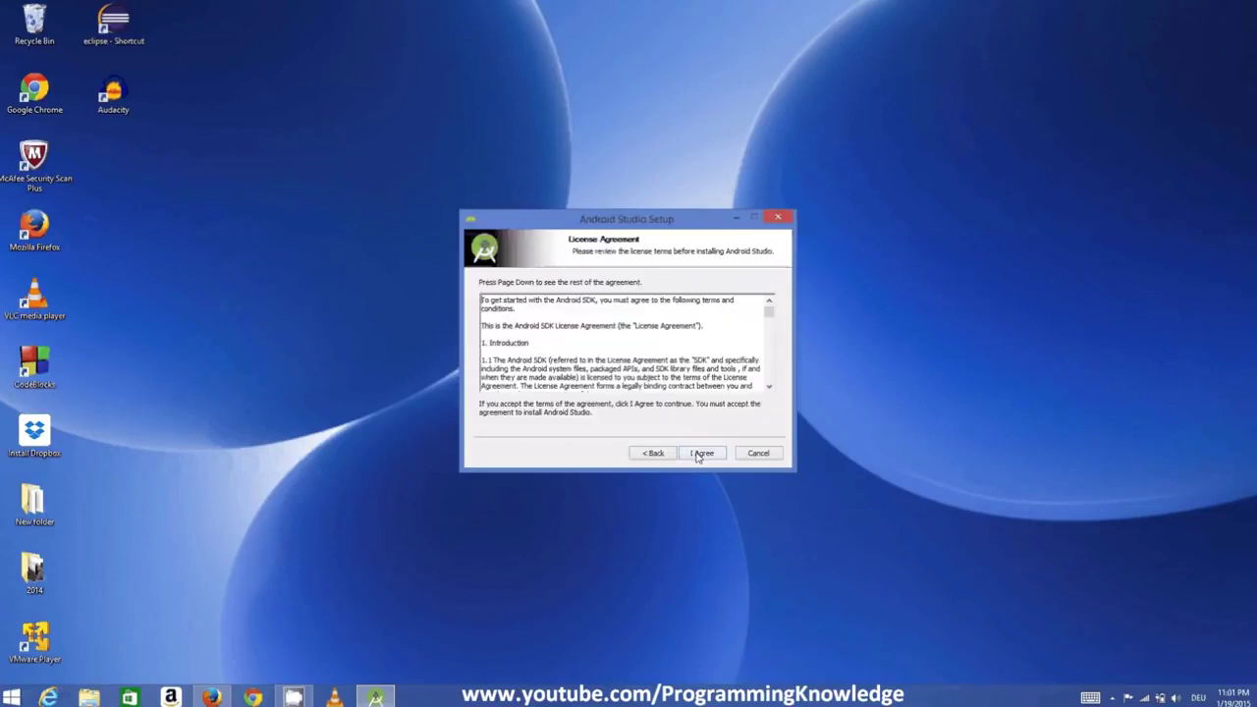
pyautogui.moveTo(771, 312); pyautogui.dragTo(765, 391)
pyautogui.click(701, 453)
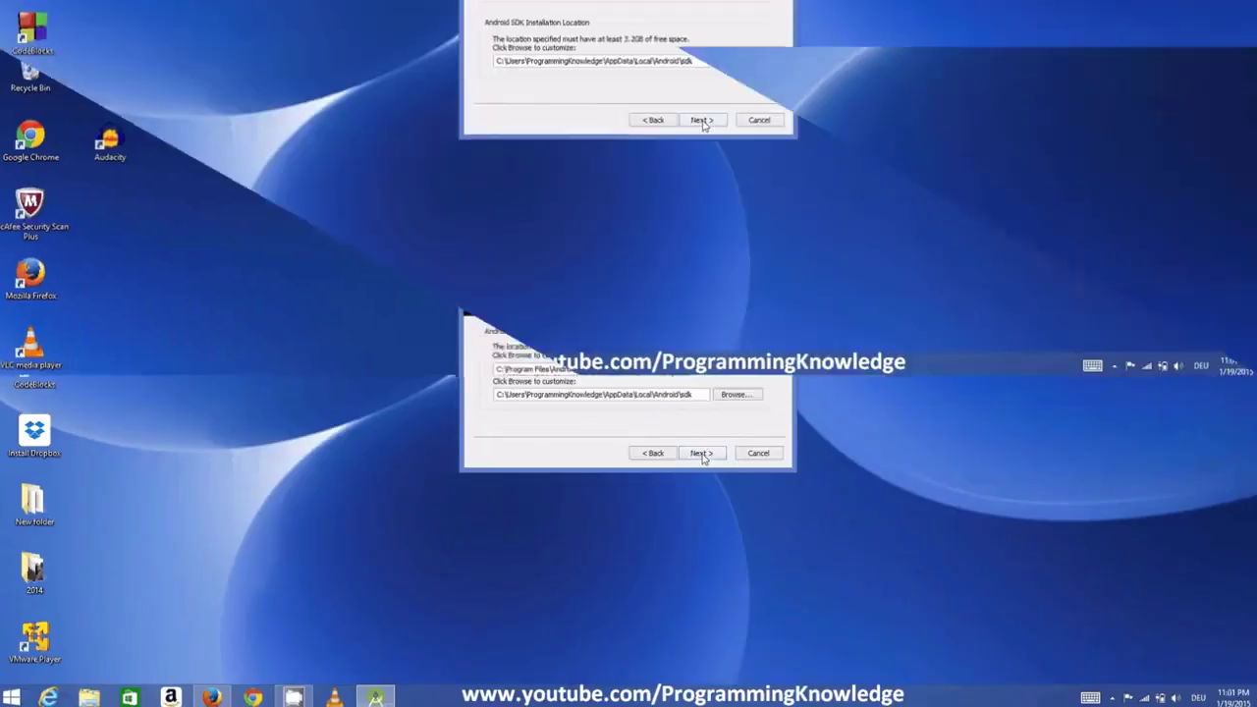
# Step: Review and keep the default install locations for Android Studio and the Android SDK, and start the installation
pyautogui.moveTo(642, 325); pyautogui.dragTo(494, 322)
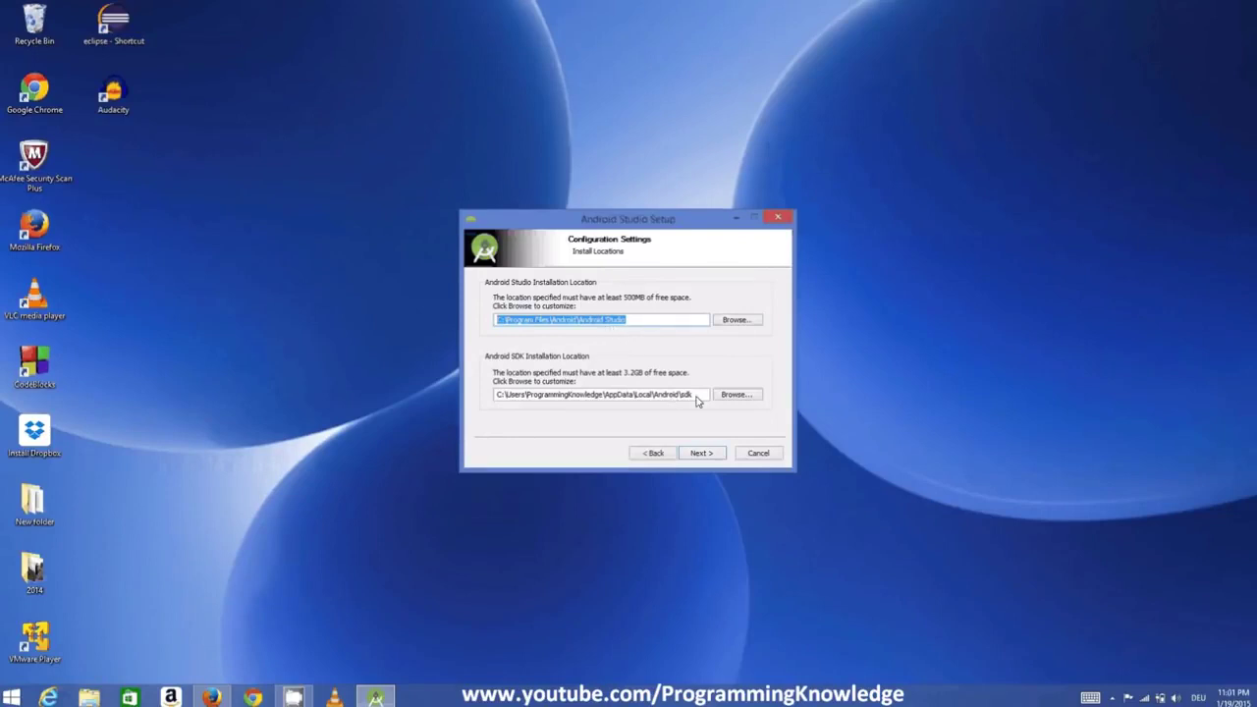
pyautogui.moveTo(696, 397); pyautogui.dragTo(498, 389)
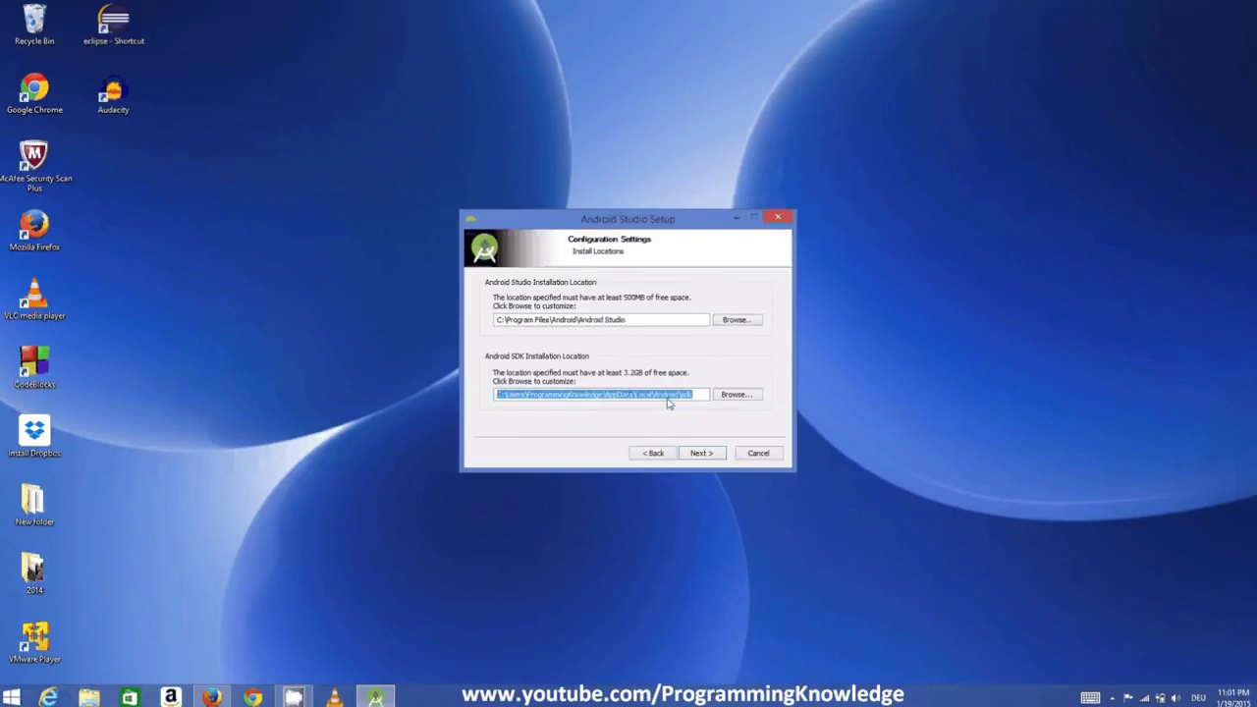
pyautogui.click(690, 400)
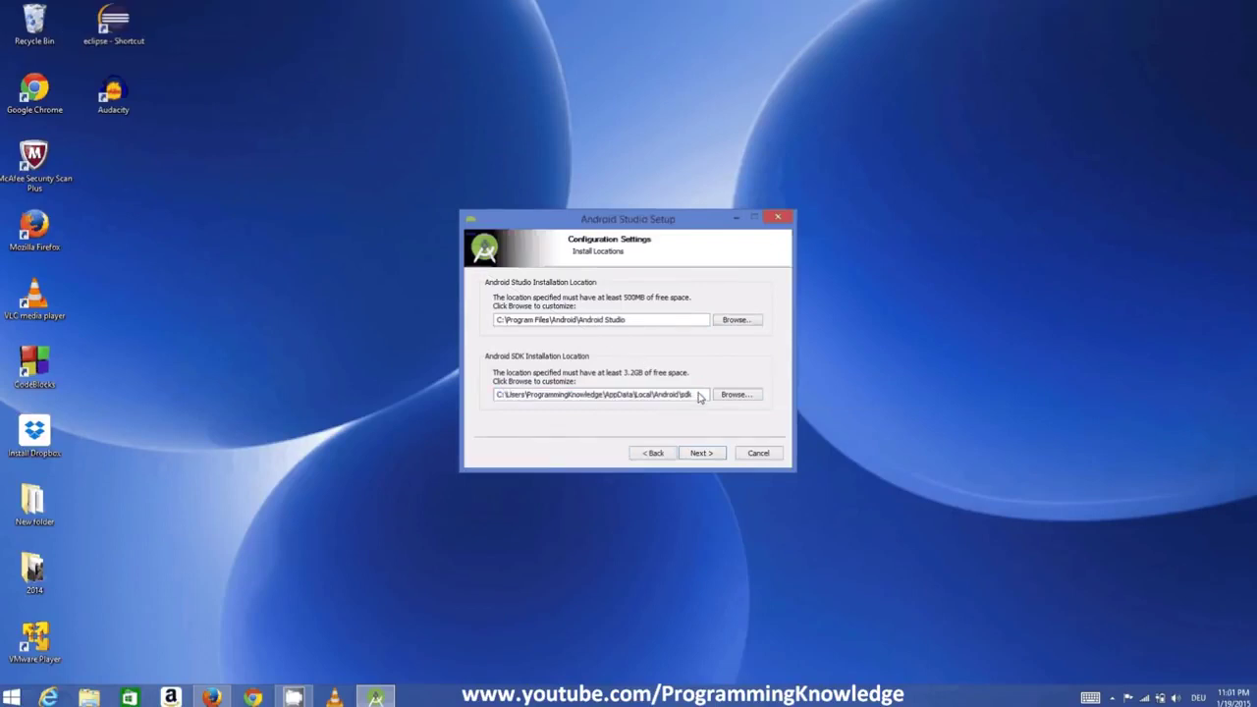
pyautogui.moveTo(701, 398); pyautogui.dragTo(498, 391)
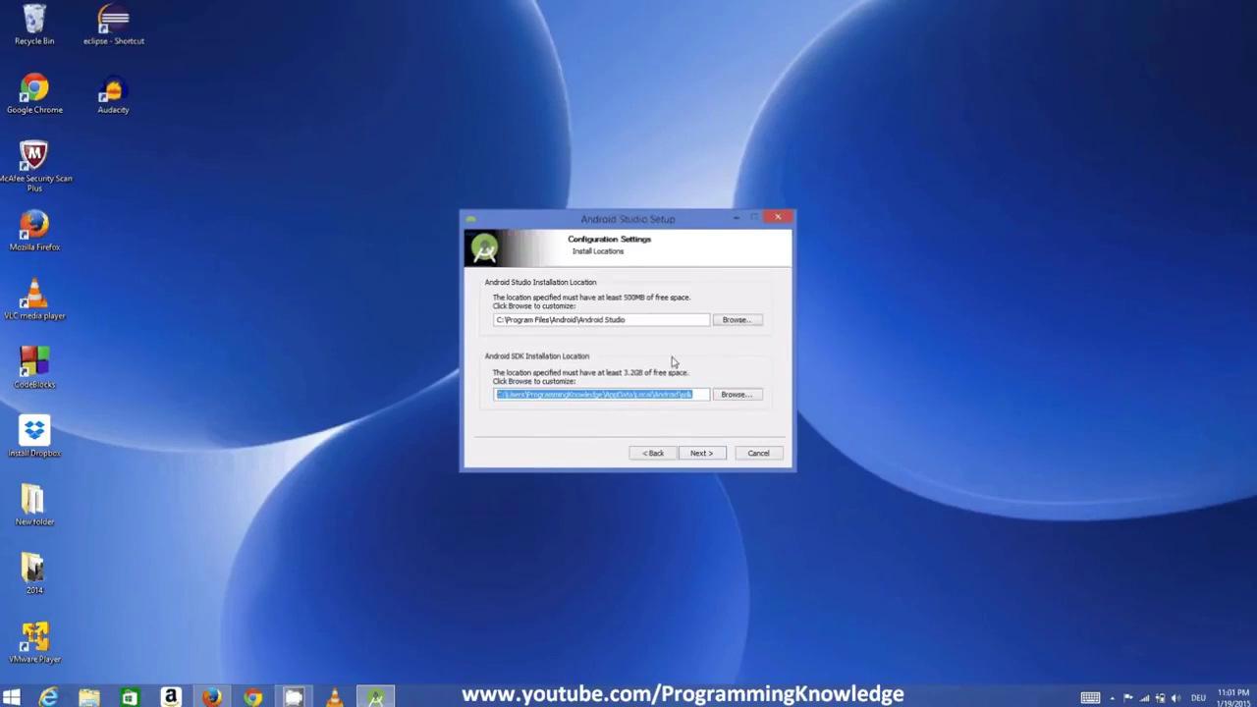
pyautogui.click(700, 454)
pyautogui.click(700, 455)
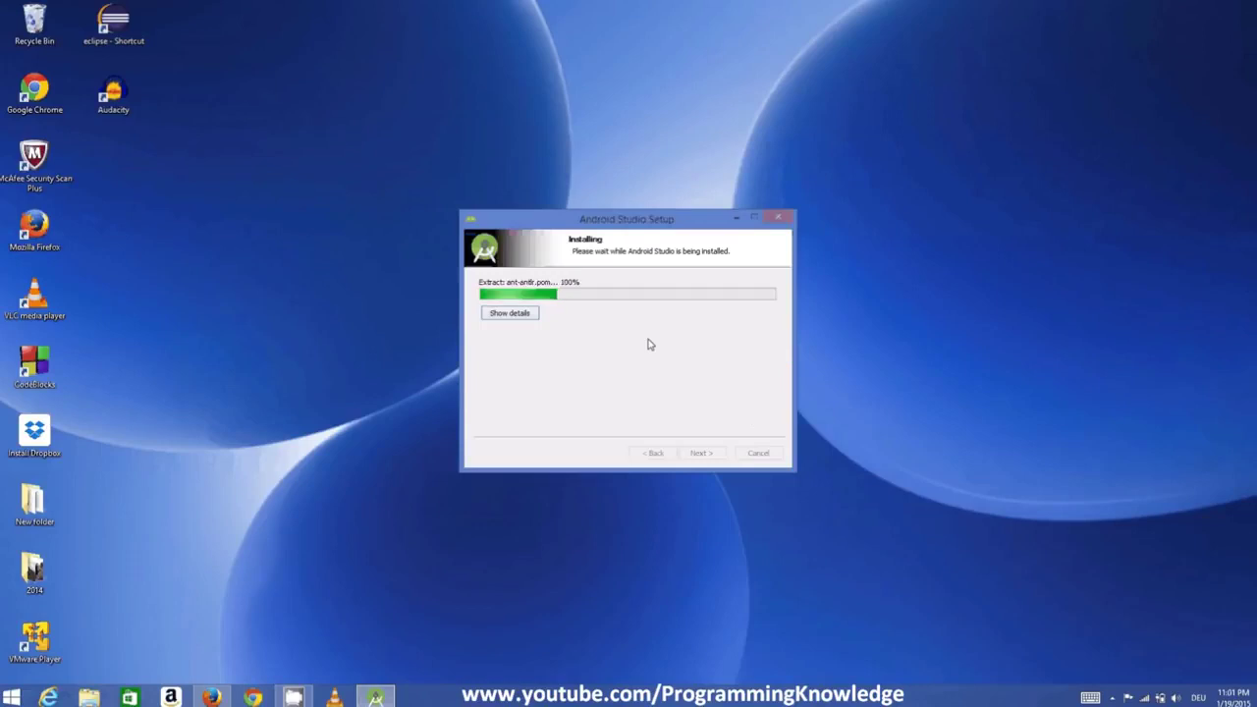
# Step: Finish the completed setup with the Start Android Studio option unchecked
pyautogui.click(512, 696)
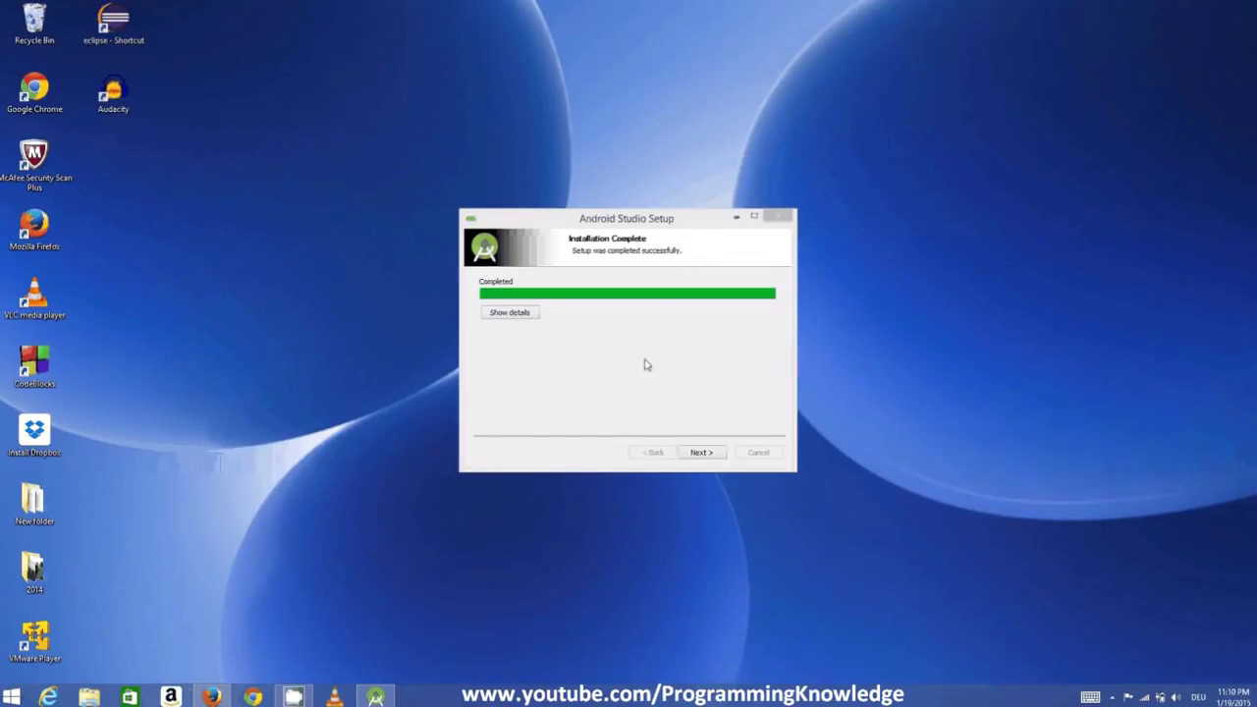
pyautogui.click(699, 453)
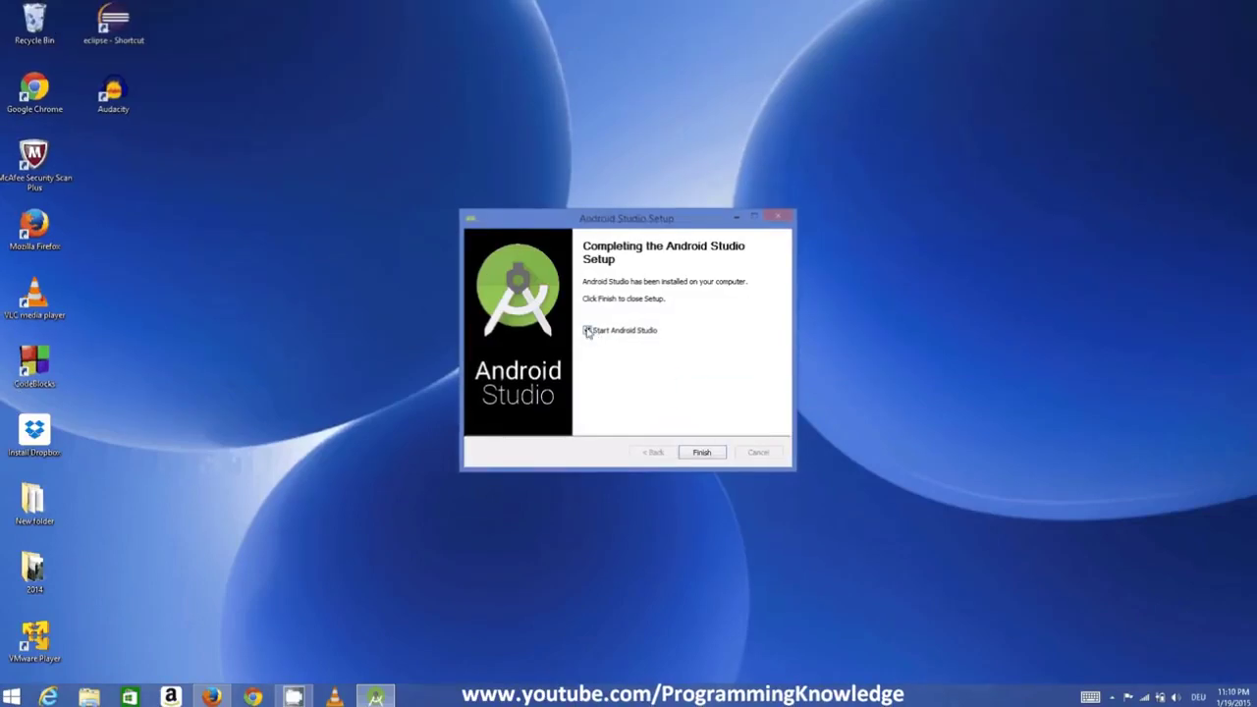
pyautogui.click(587, 332)
pyautogui.click(703, 451)
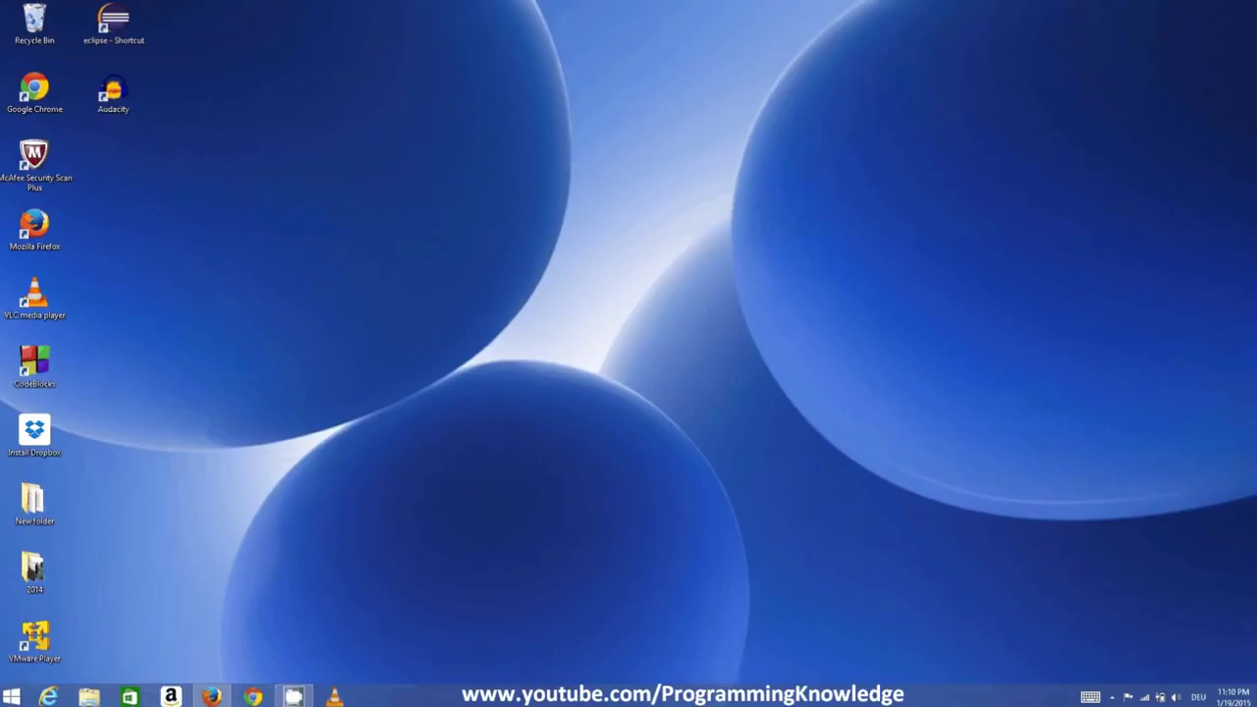
# Step: Search Windows for Android Studio and run it as administrator
pyautogui.moveTo(1255, 705)
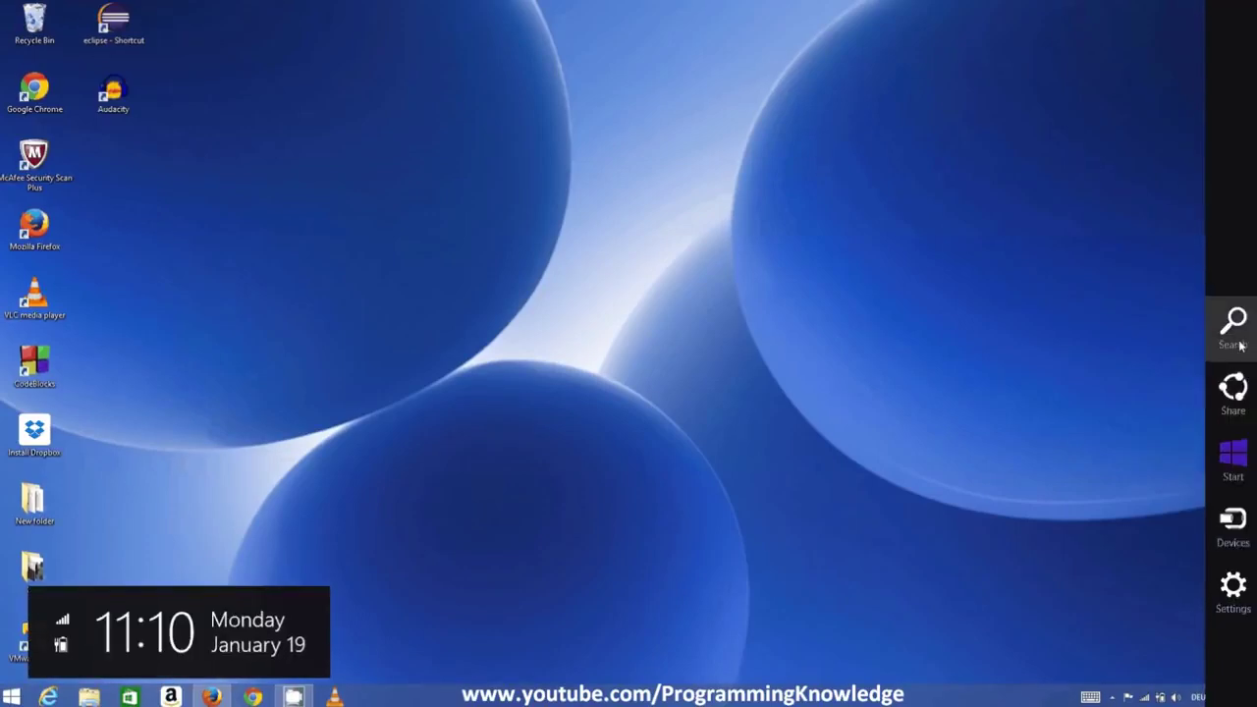
pyautogui.click(1241, 346)
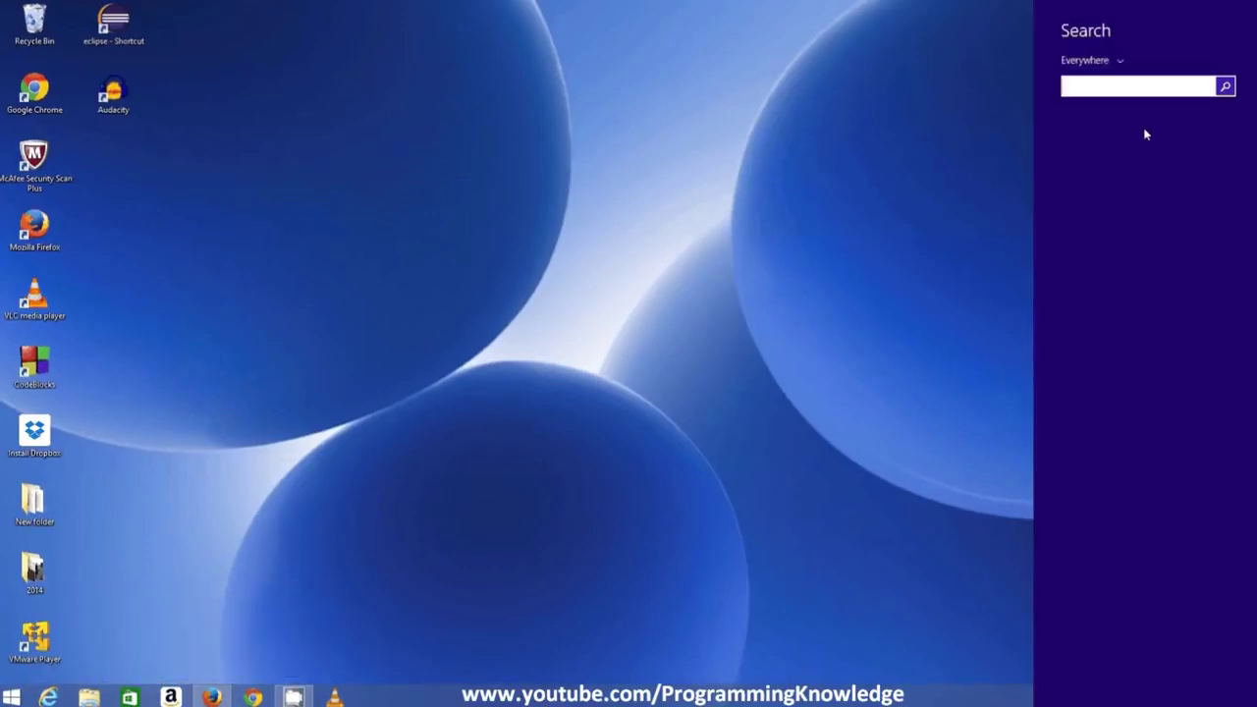
pyautogui.write('and')
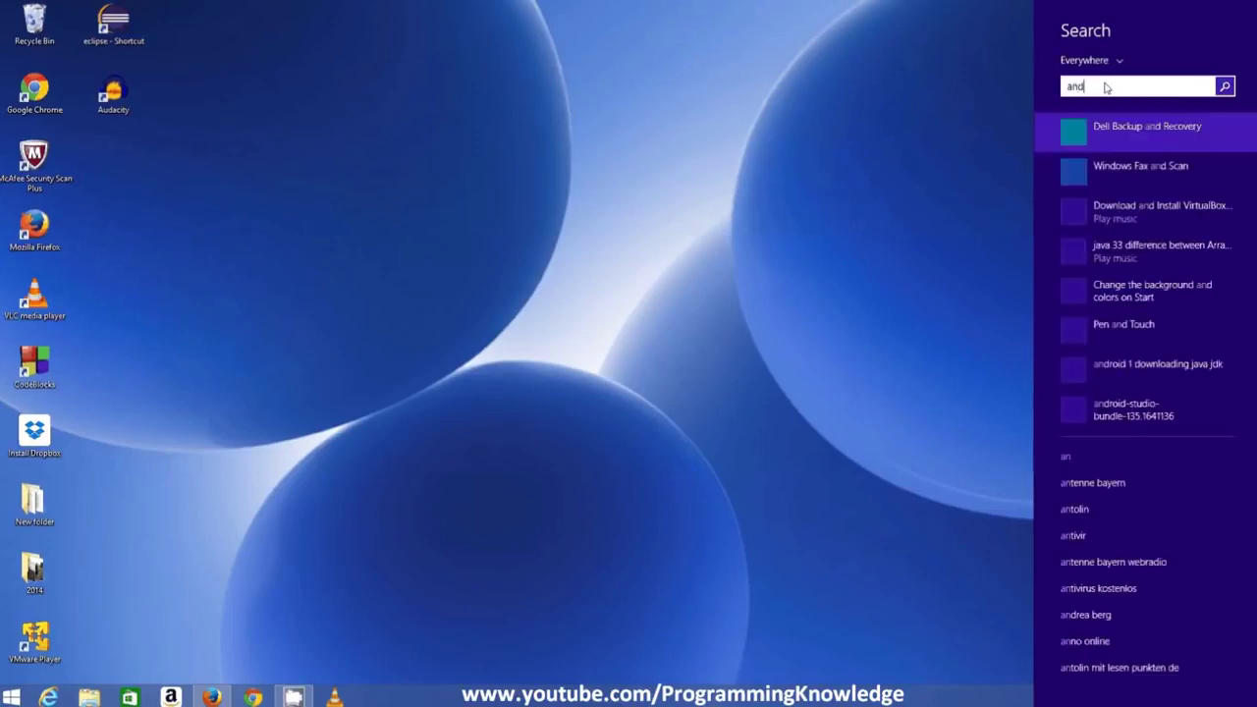
pyautogui.write('roid Studio')
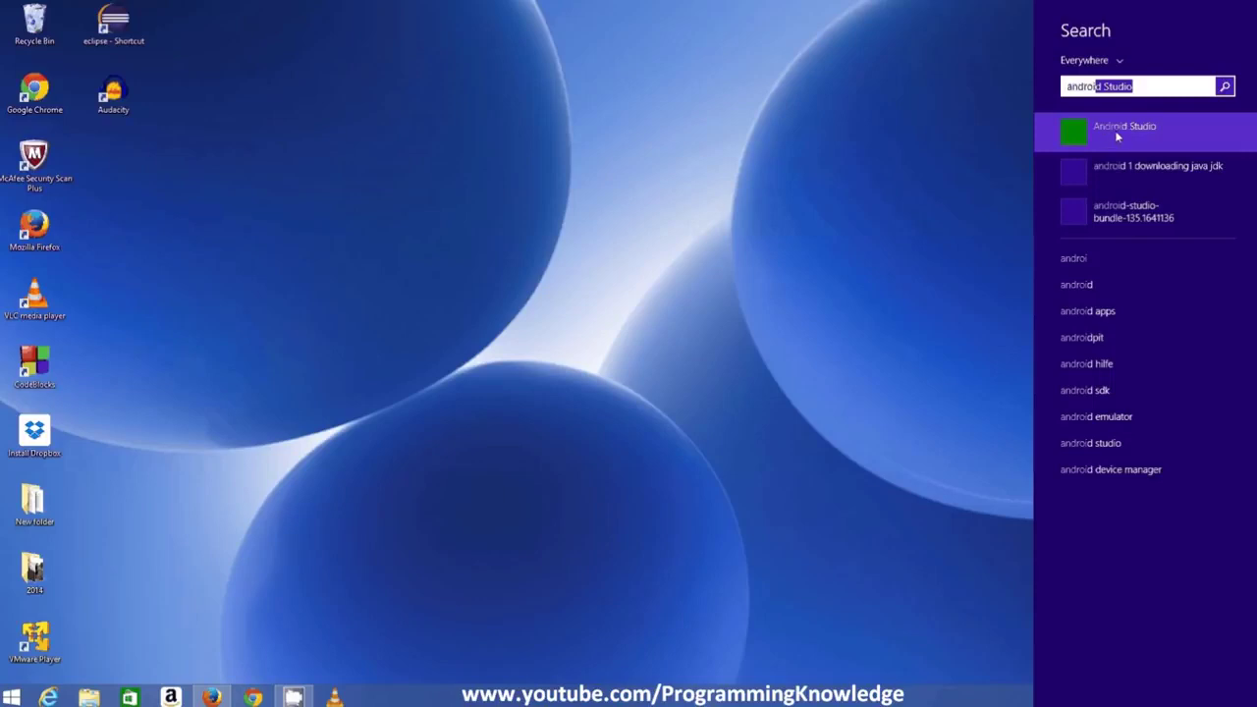
pyautogui.rightClick(1116, 138)
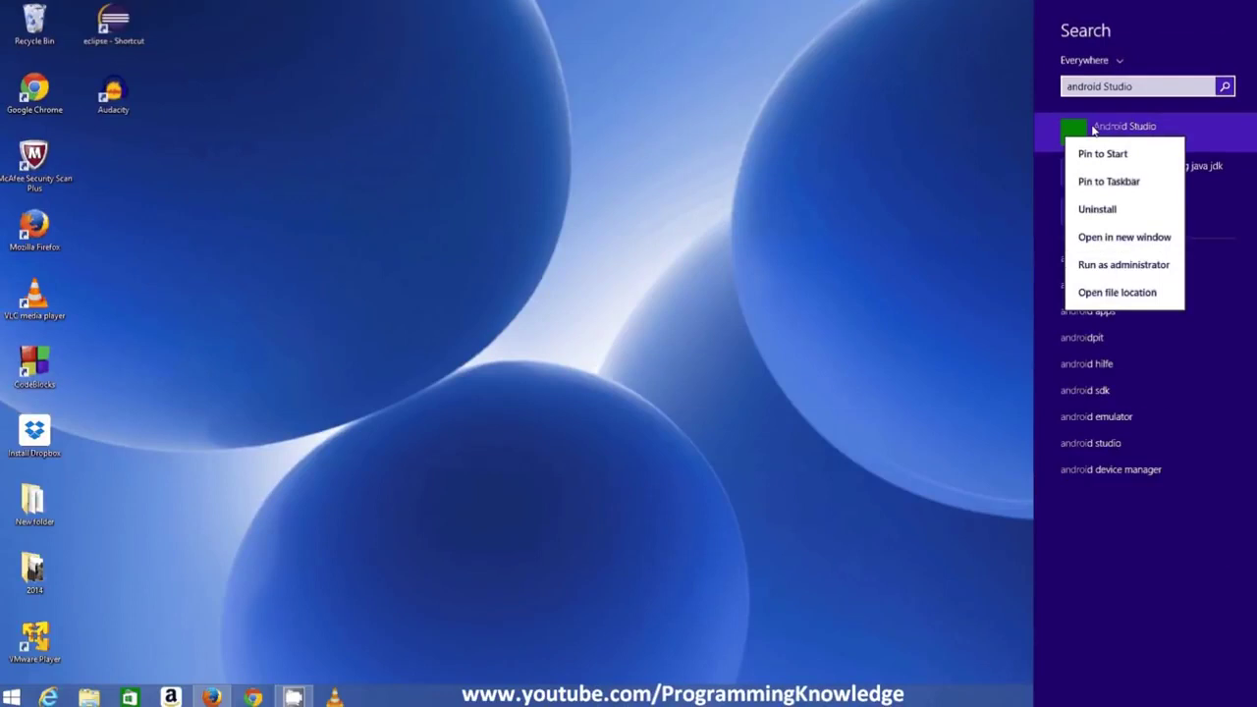
pyautogui.click(1091, 124)
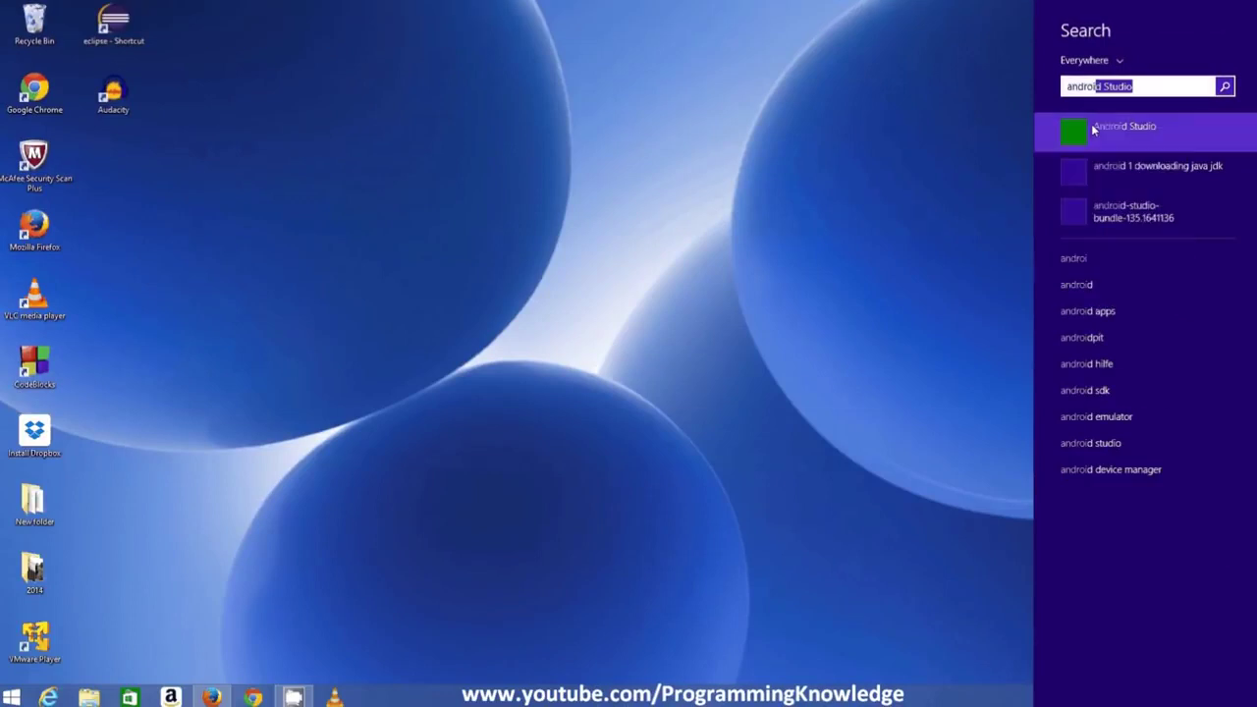
pyautogui.rightClick(1091, 126)
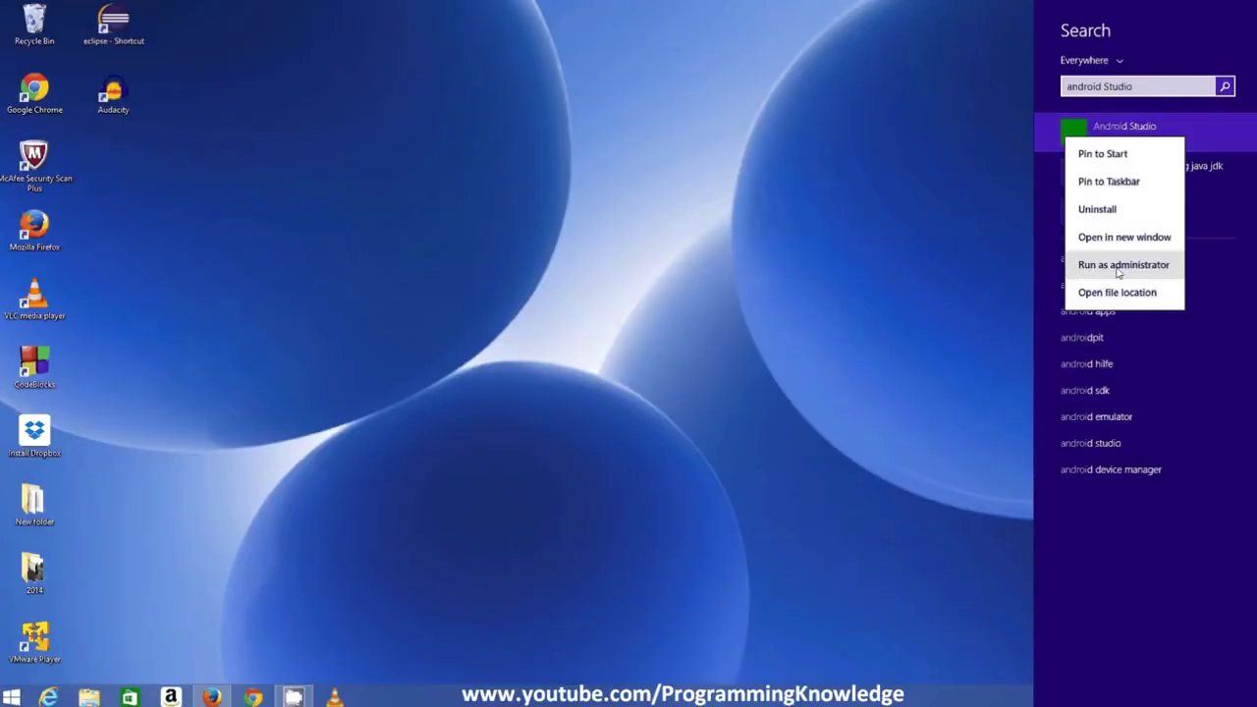
pyautogui.click(1114, 270)
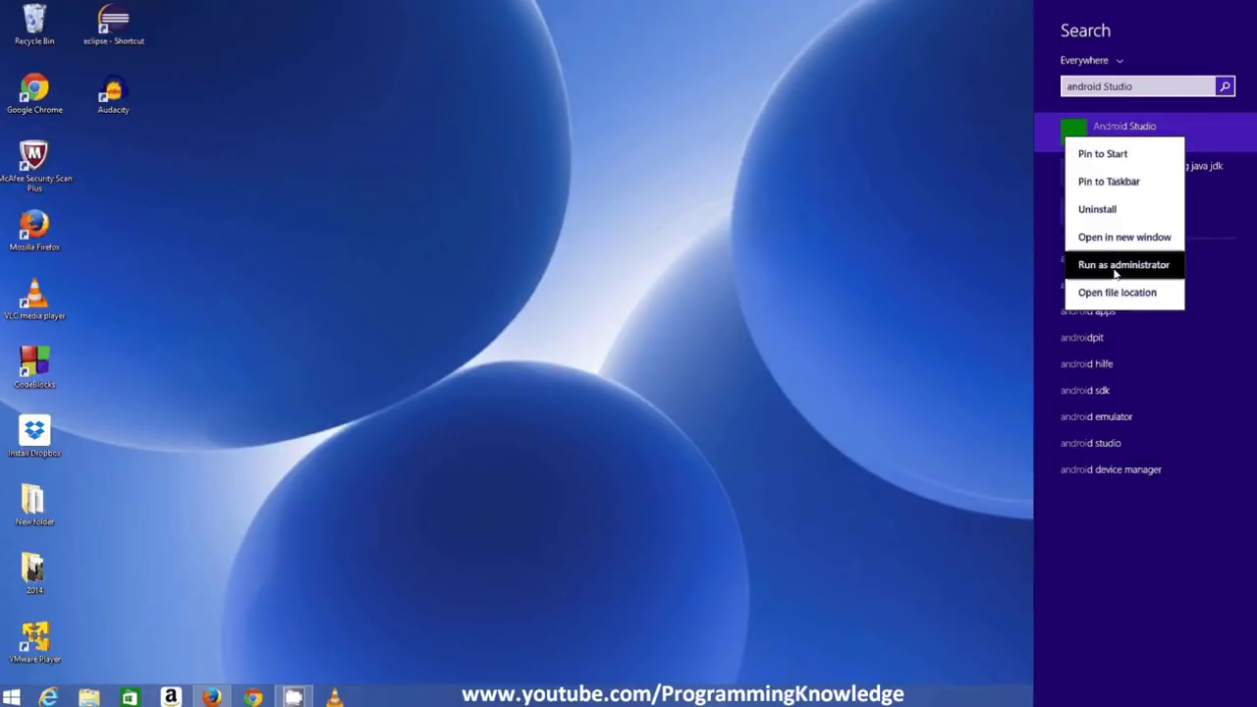
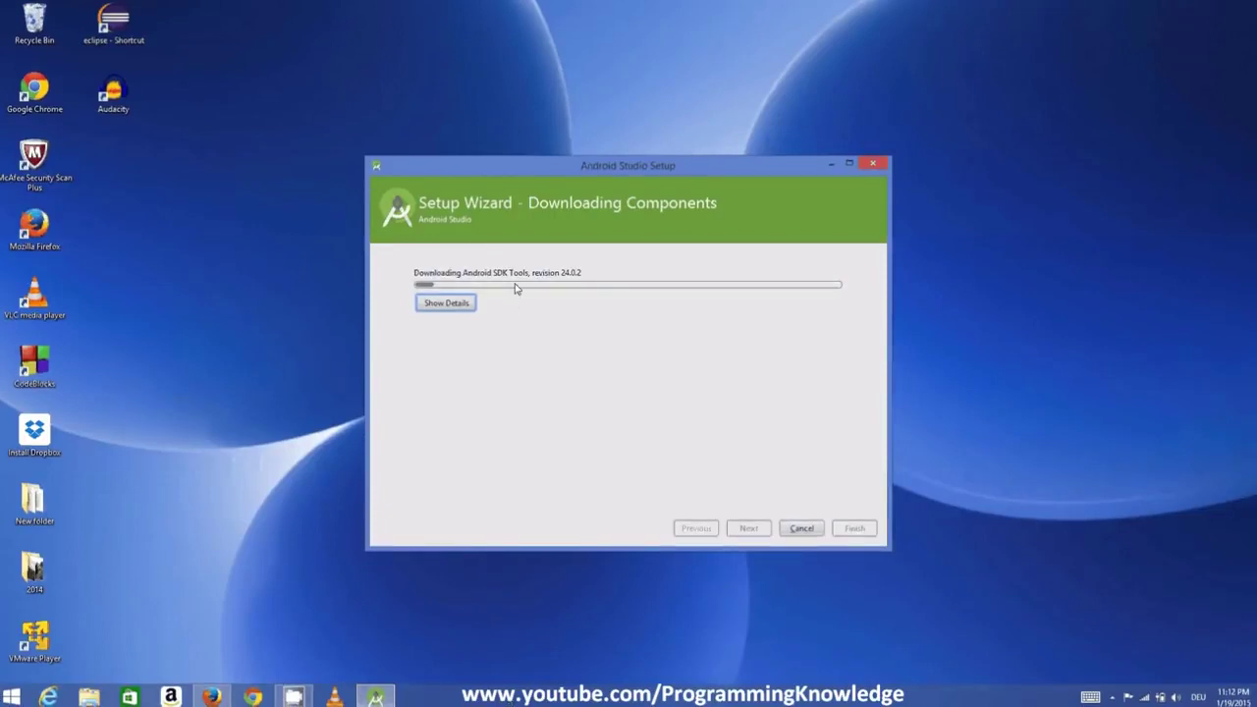
# Step: Finish the Android Studio Setup Wizard once its components are downloaded, and reposition the welcome window
pyautogui.click(496, 699)
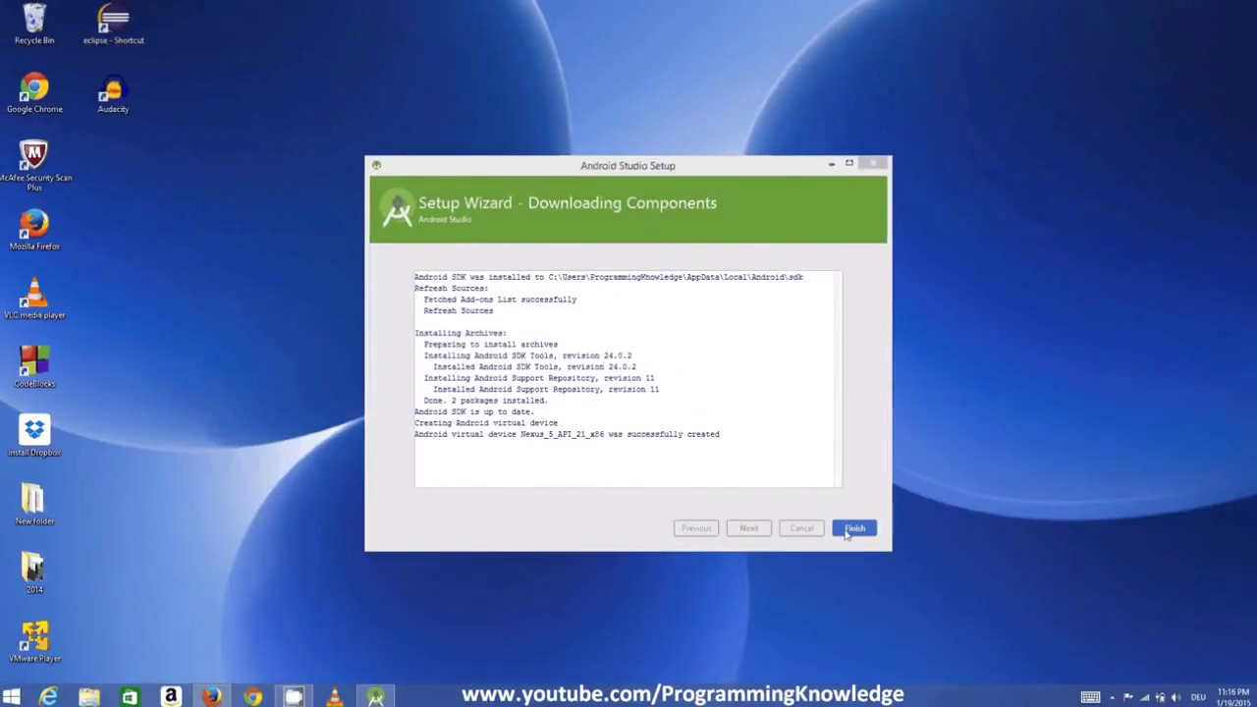
pyautogui.click(846, 531)
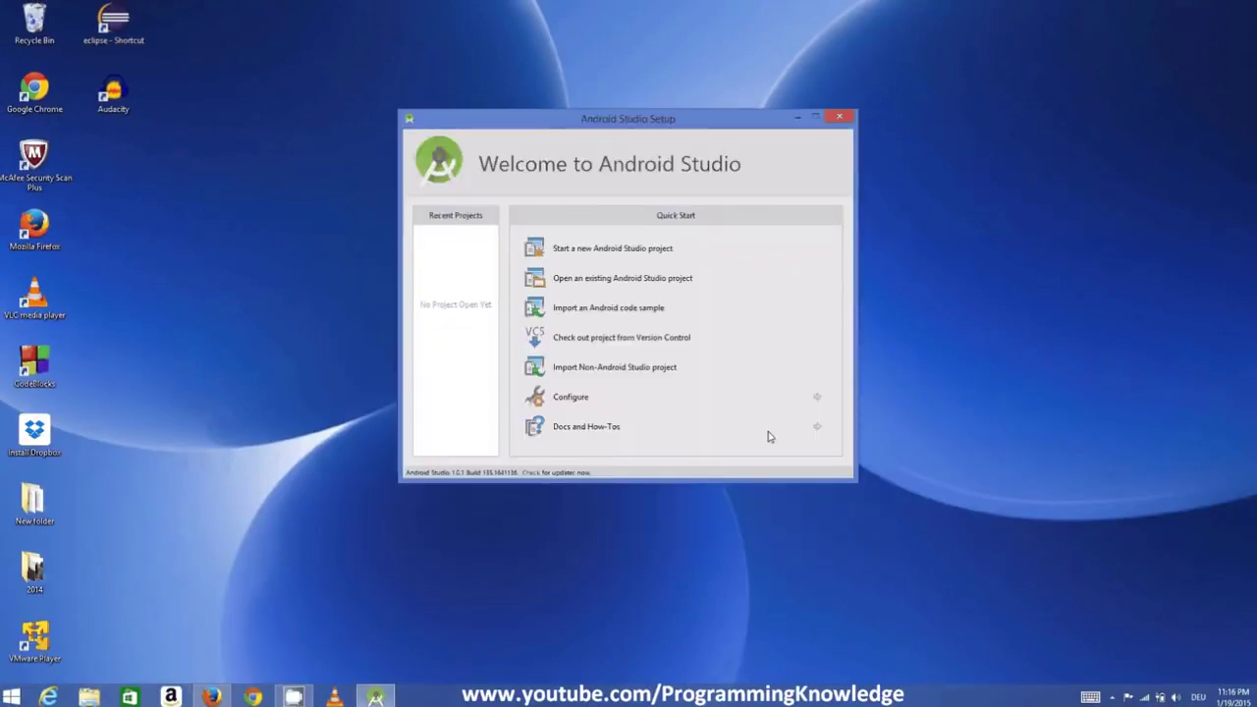
pyautogui.moveTo(653, 123); pyautogui.dragTo(648, 151)
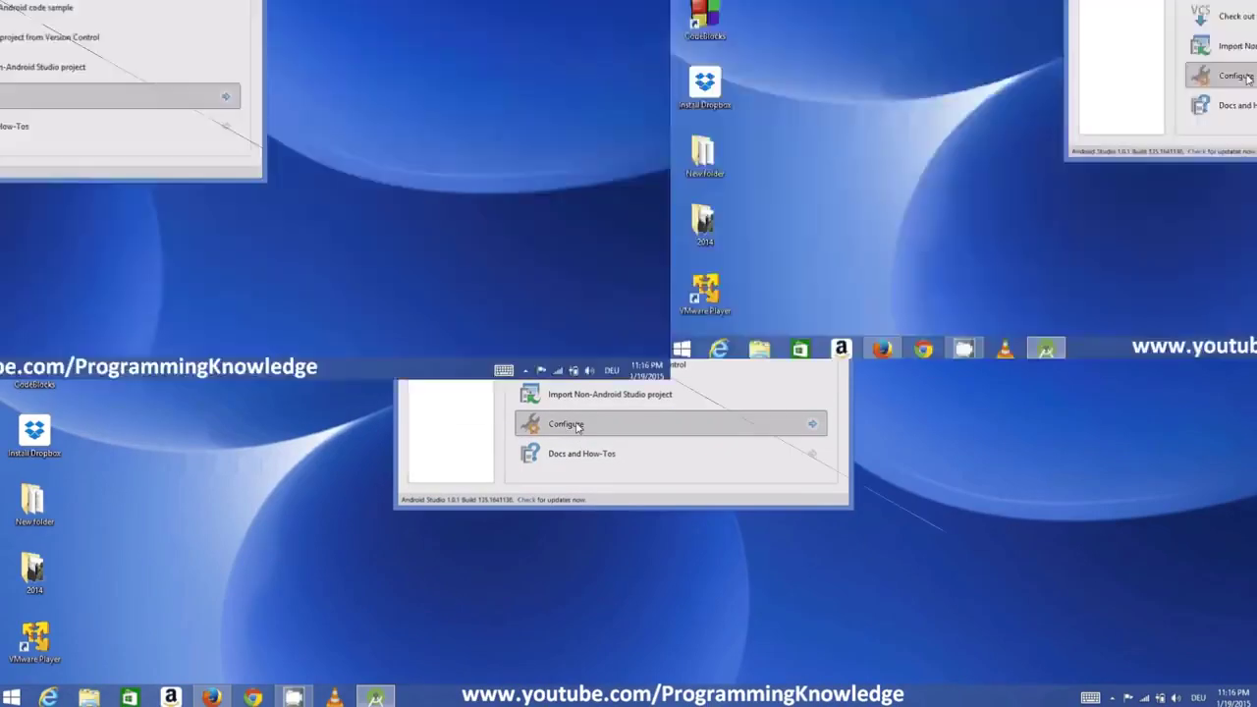
# Step: Open the SDK Manager from the welcome window's configuration options and bring its window to the middle of the desktop
pyautogui.click(561, 426)
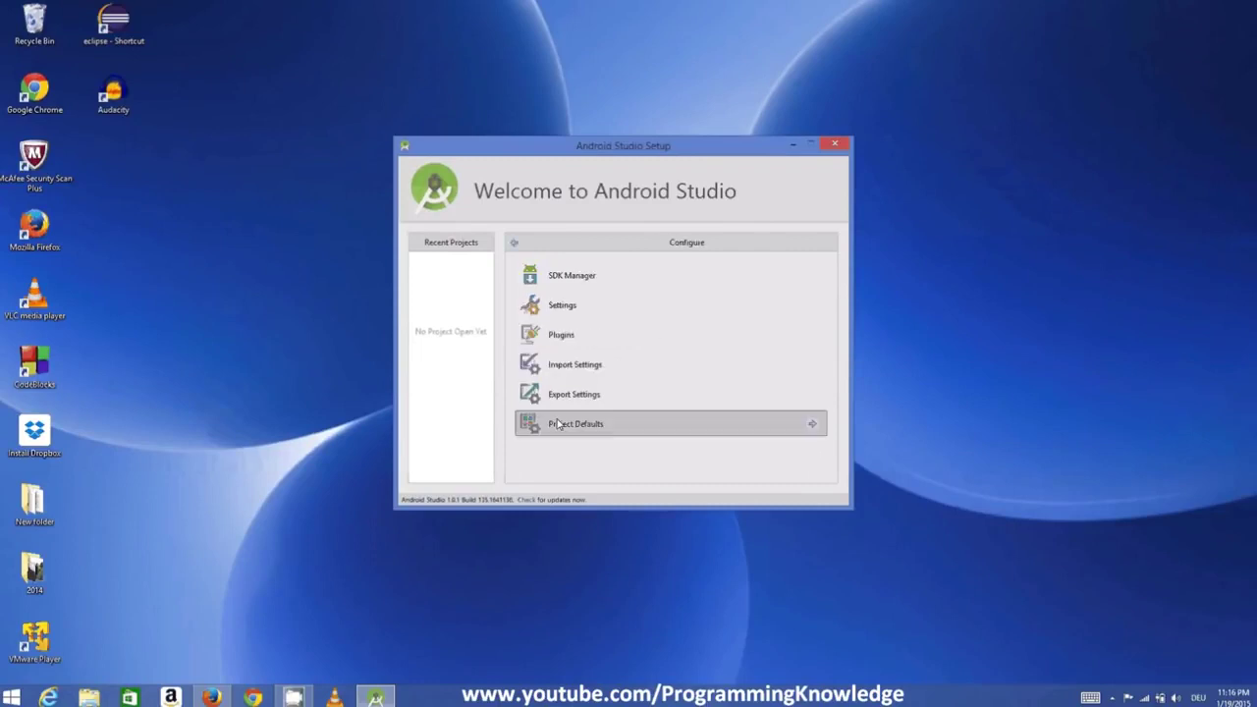
pyautogui.click(565, 281)
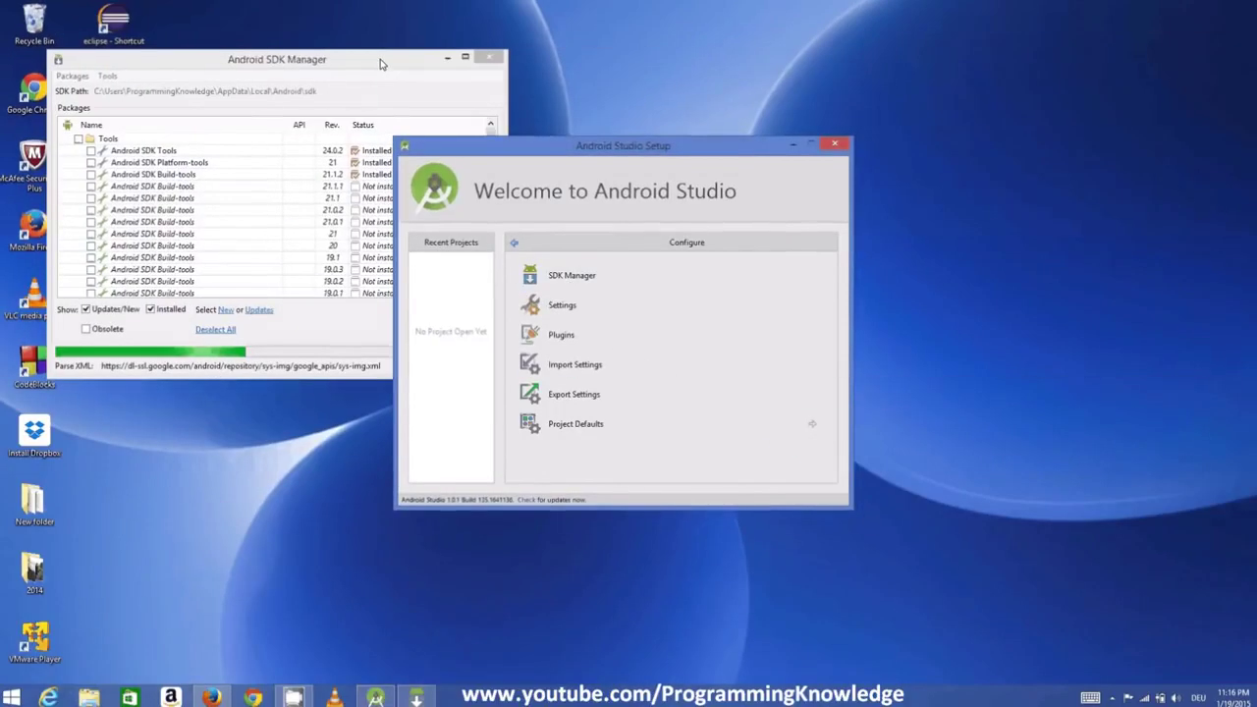
pyautogui.moveTo(377, 62); pyautogui.dragTo(665, 109)
# Step: Review the SDK packages under Extras and select Intel x86 Emulator Accelerator (HAXM installer) in addition to the preselected packages
pyautogui.moveTo(771, 184); pyautogui.dragTo(776, 327)
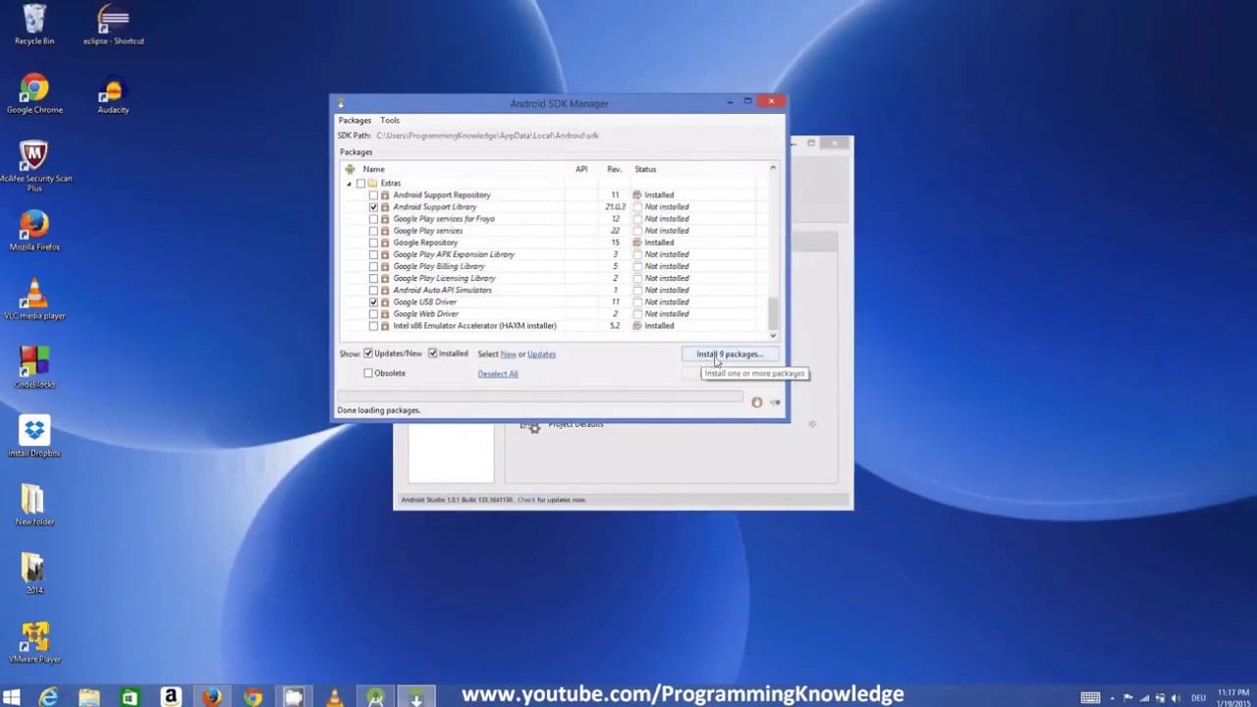
pyautogui.moveTo(774, 314)
pyautogui.mouseDown()
pyautogui.moveTo(773, 190)
pyautogui.moveTo(778, 316)
pyautogui.moveTo(775, 305)
pyautogui.mouseUp()
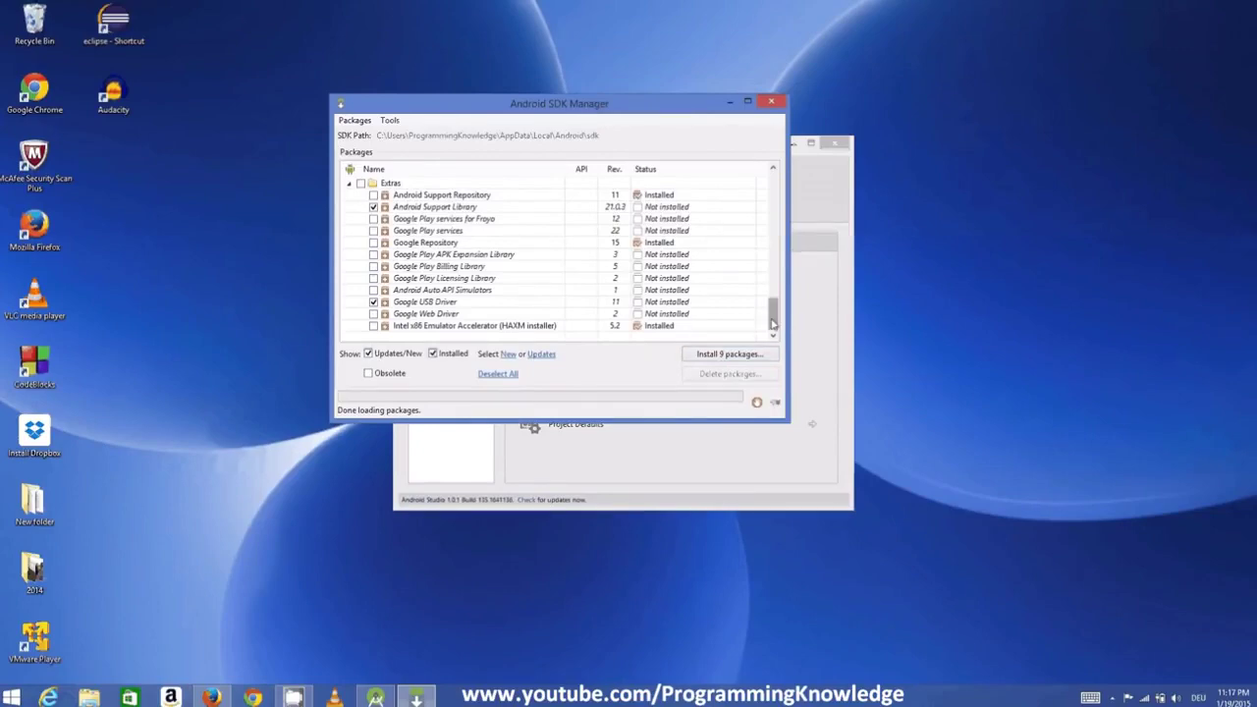
pyautogui.moveTo(773, 321)
pyautogui.mouseDown()
pyautogui.moveTo(774, 182)
pyautogui.moveTo(776, 324)
pyautogui.mouseUp()
pyautogui.moveTo(773, 321); pyautogui.dragTo(774, 310)
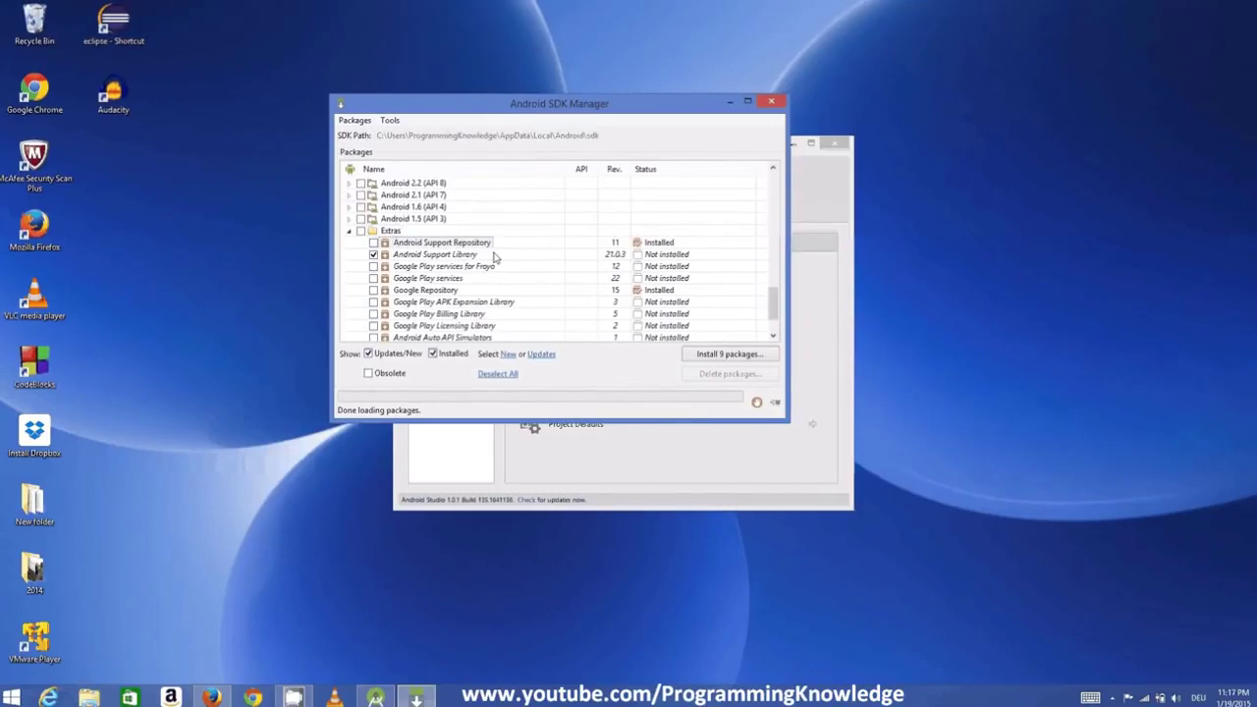
pyautogui.moveTo(774, 310); pyautogui.dragTo(774, 319)
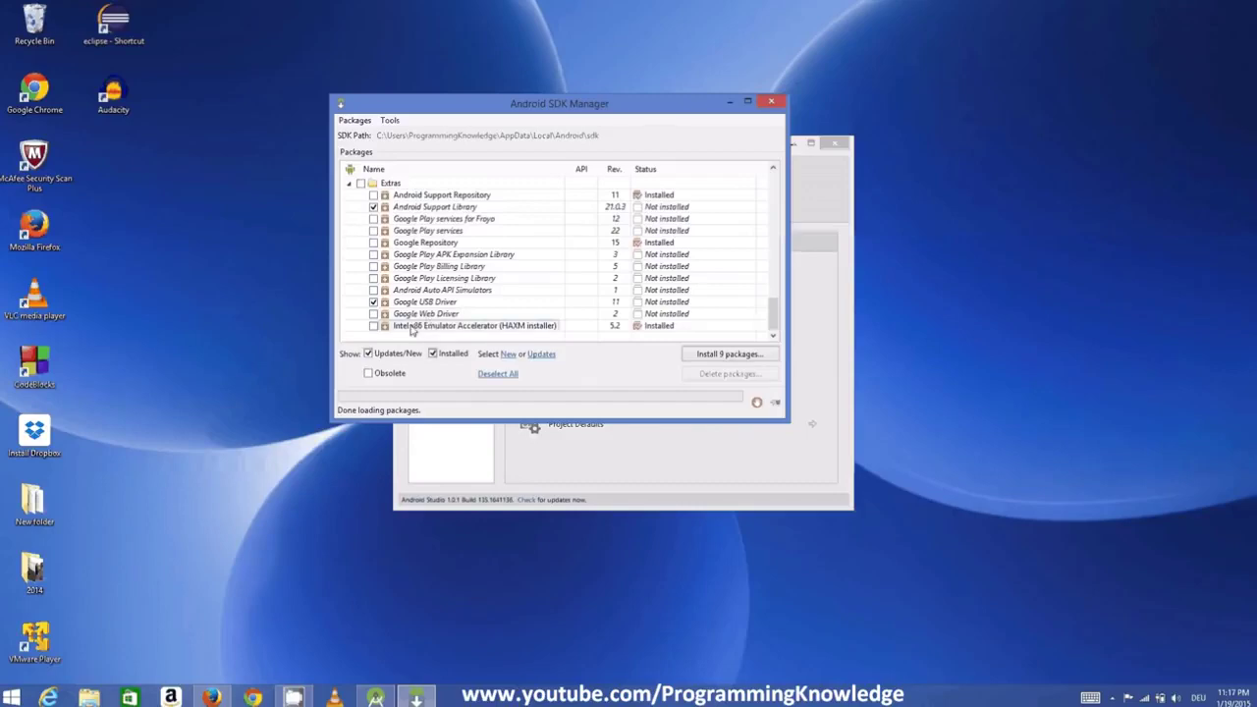
pyautogui.moveTo(407, 333)
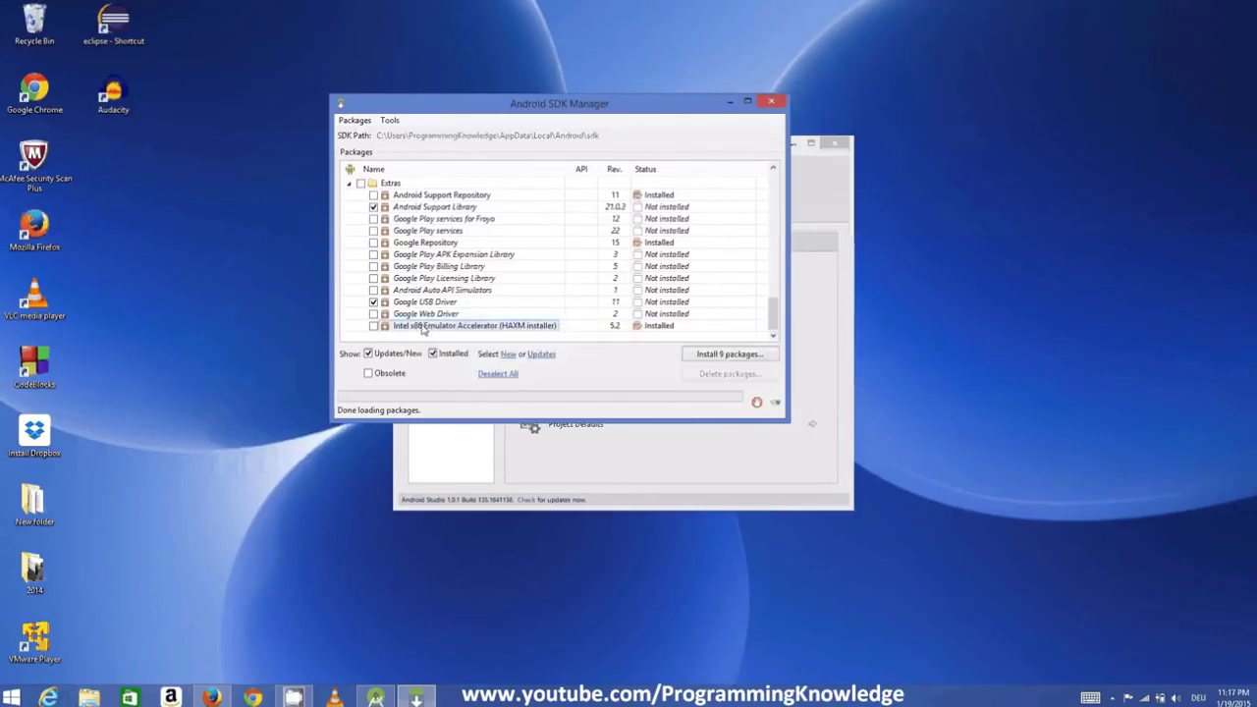
pyautogui.click(374, 326)
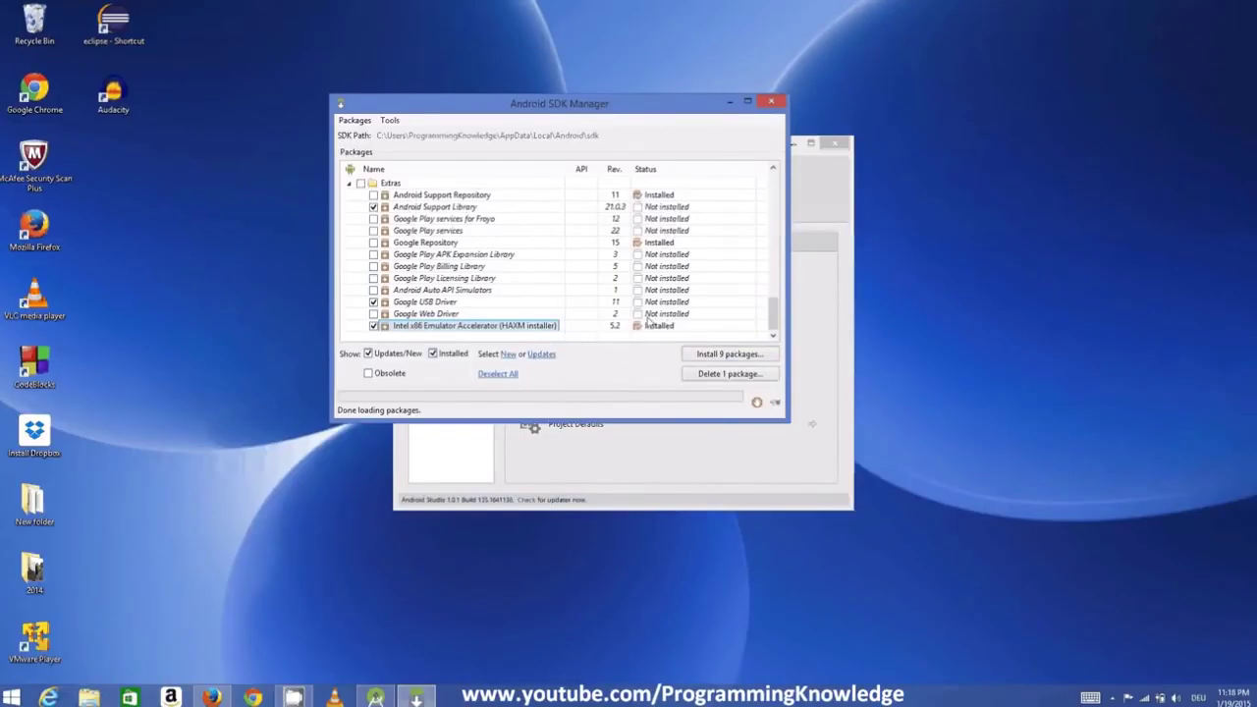
# Step: Accept the Android SDK License for the nine packages offered and start installing them
pyautogui.click(720, 355)
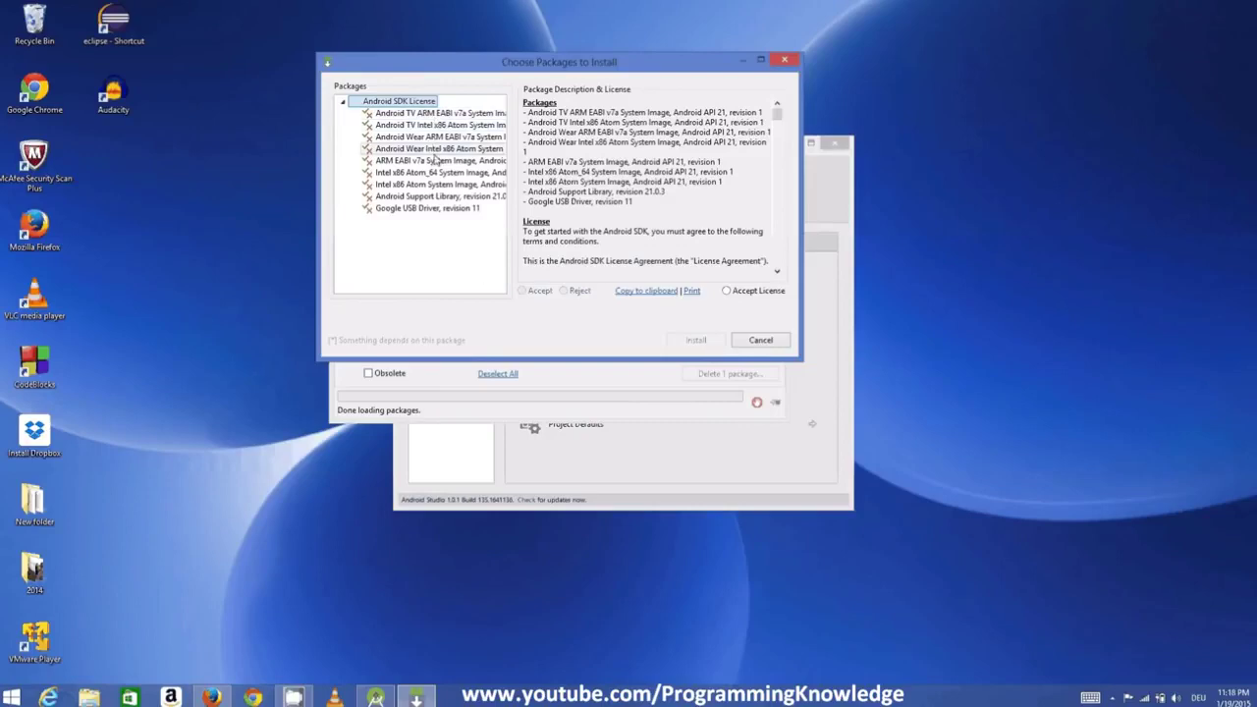
pyautogui.click(727, 291)
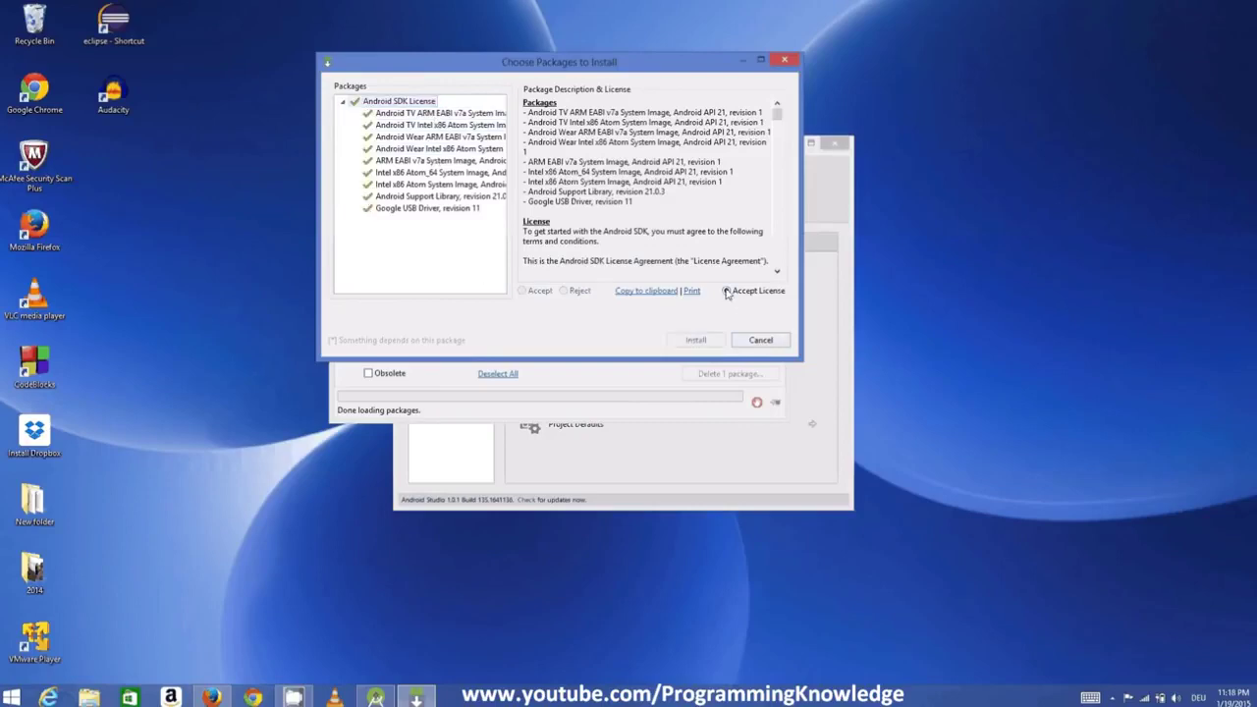
pyautogui.click(697, 339)
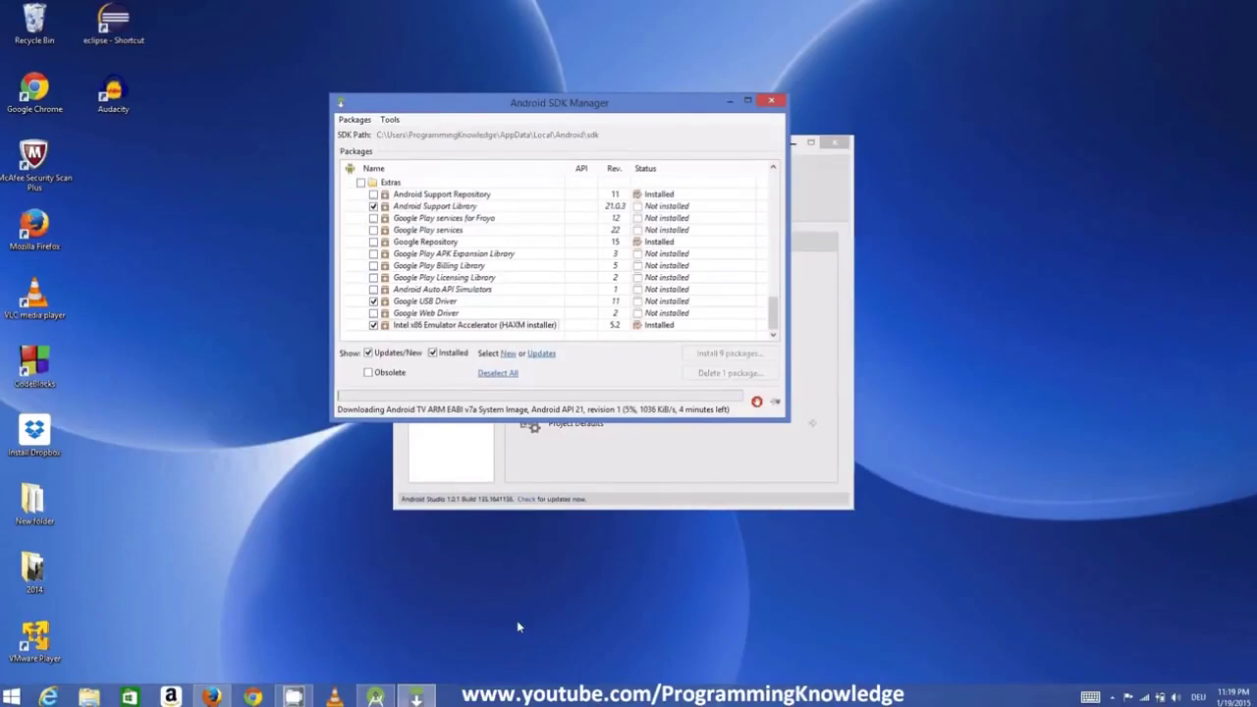
# Step: Close the Android SDK Manager once the package installation is complete
pyautogui.click(518, 700)
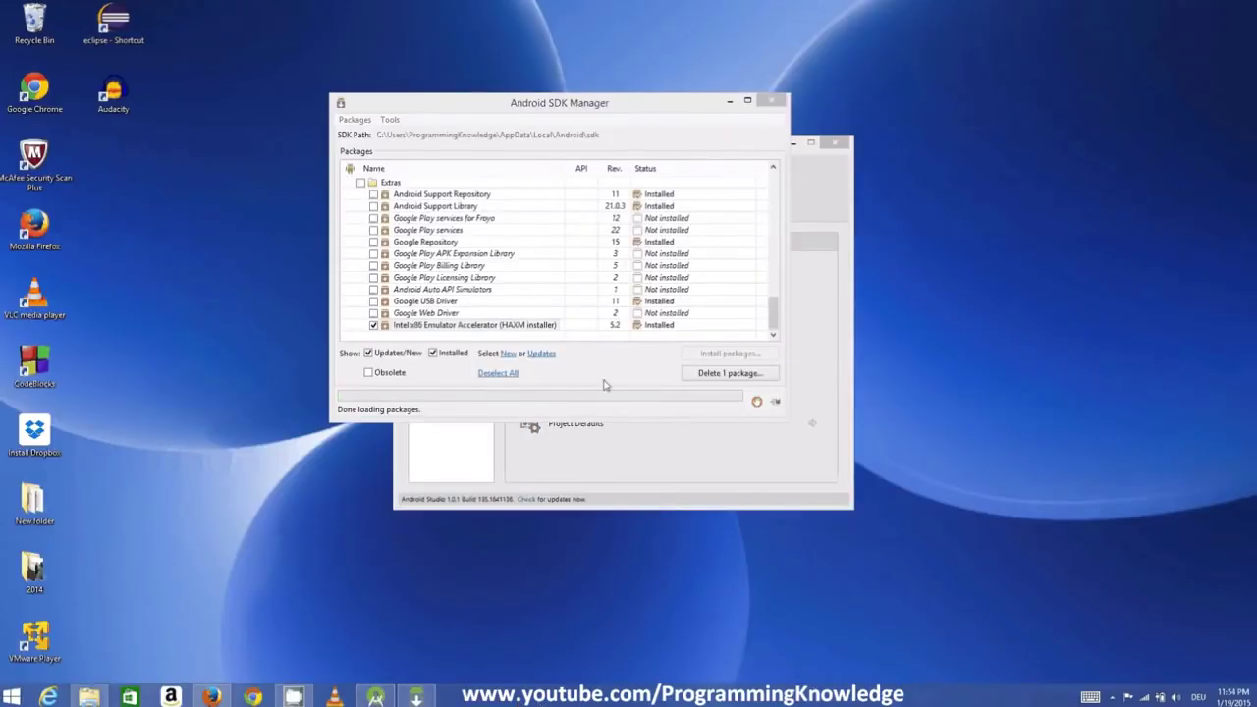
pyautogui.moveTo(562, 109); pyautogui.dragTo(554, 157)
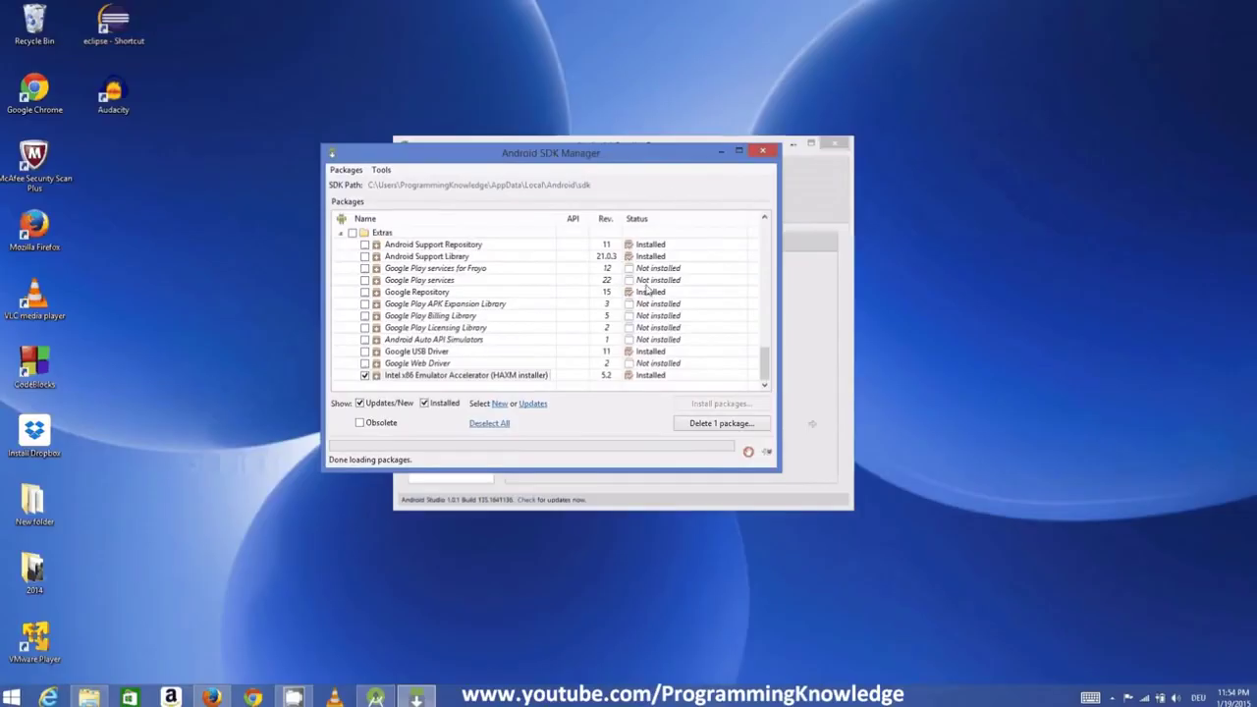
pyautogui.click(760, 151)
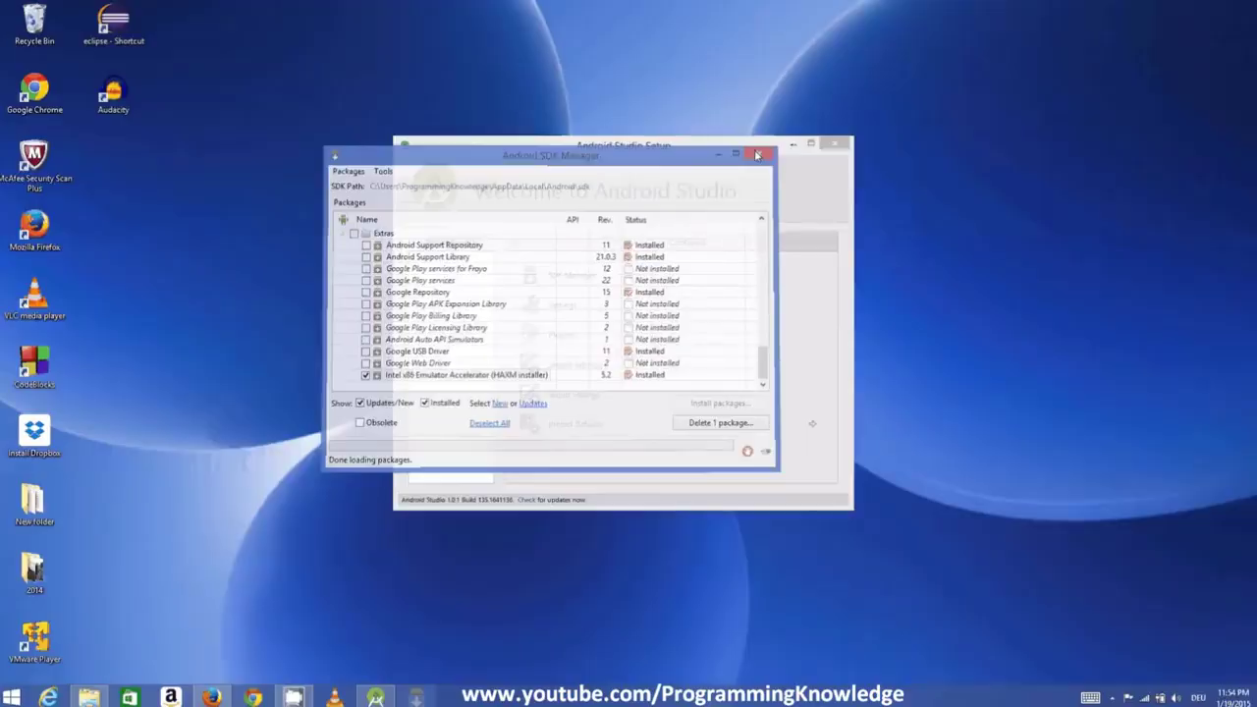